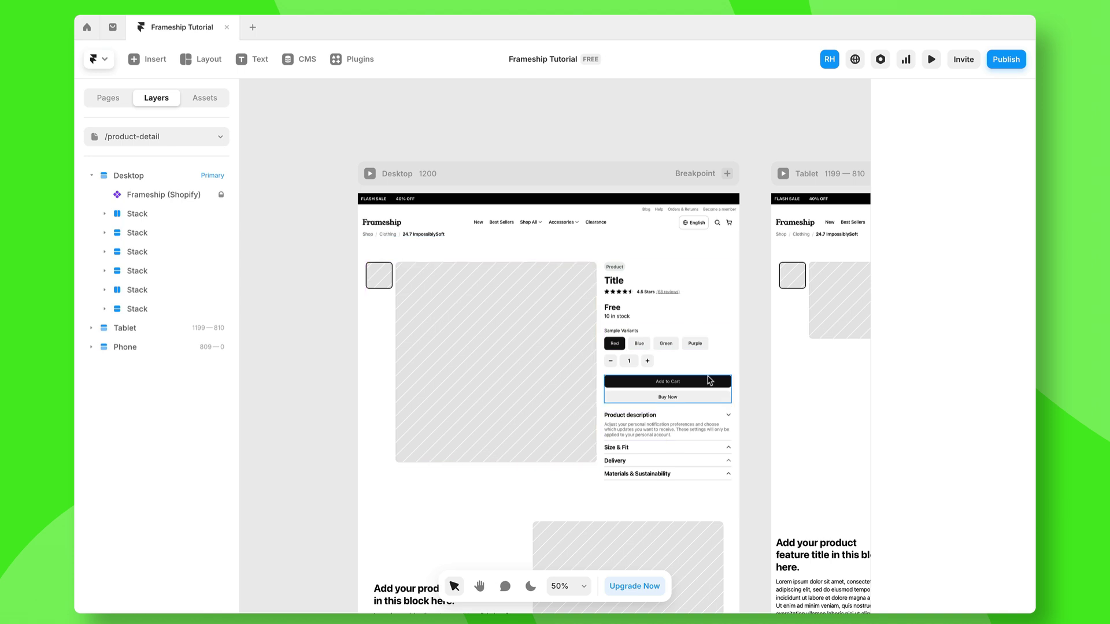
Inspect the page's title and gallery, then view the seven synced My store products in the CMS
scroll(720, 363, "up", 3)
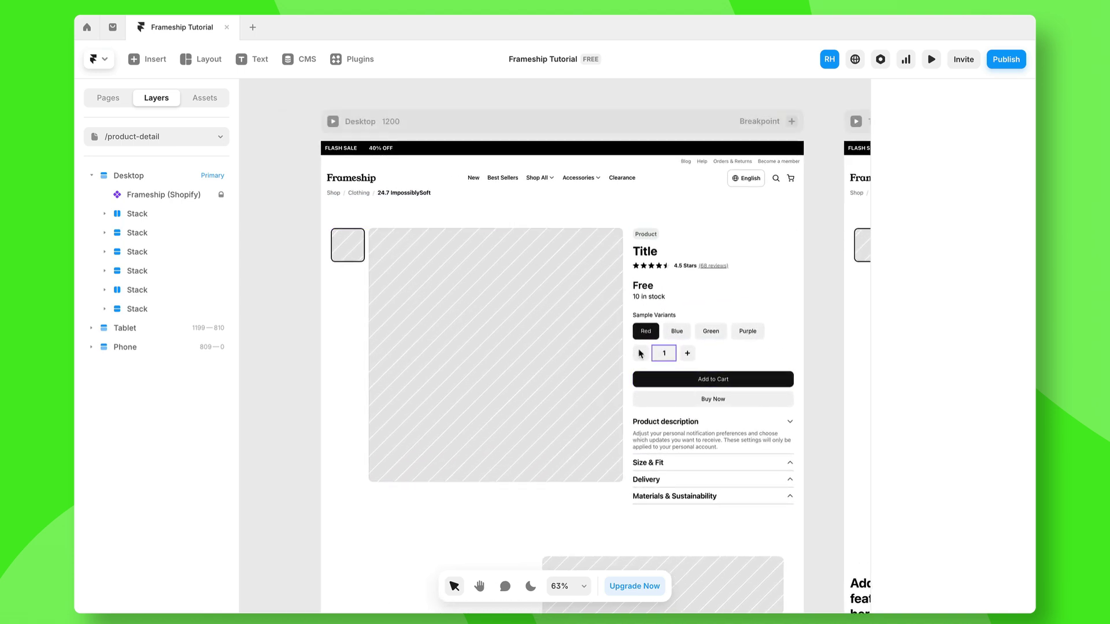
left_click(646, 252)
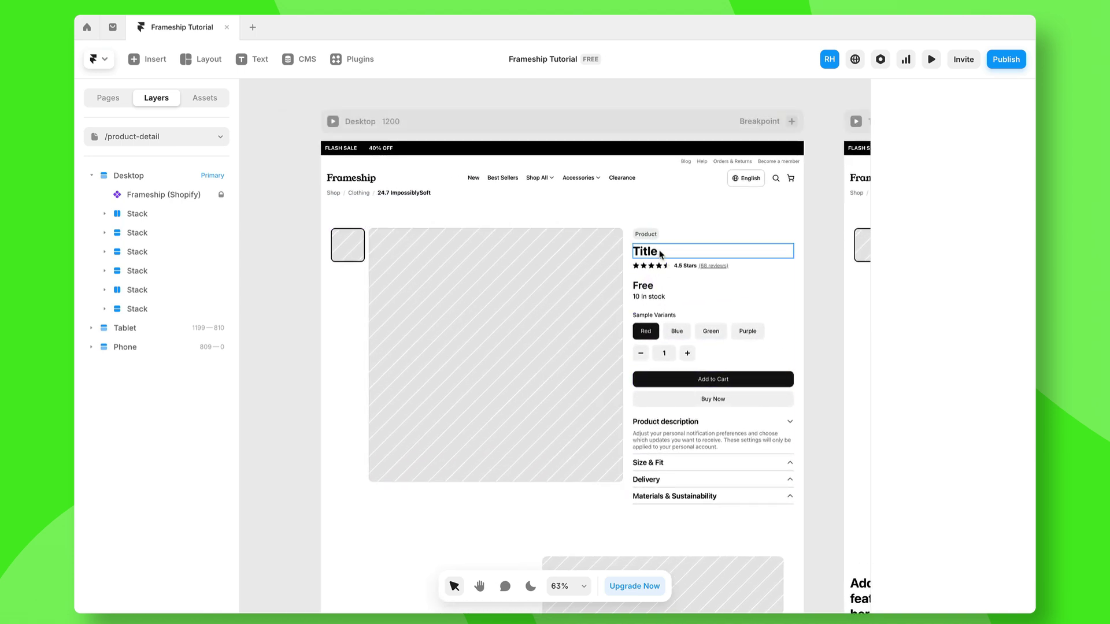
left_click(497, 264)
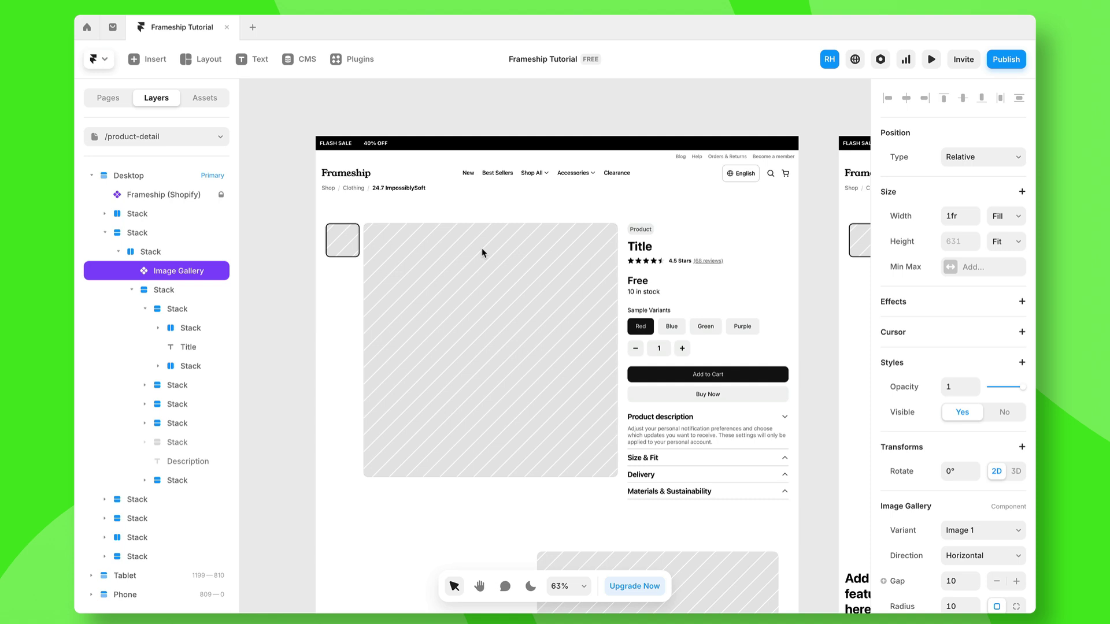
left_click(304, 170)
left_click(302, 60)
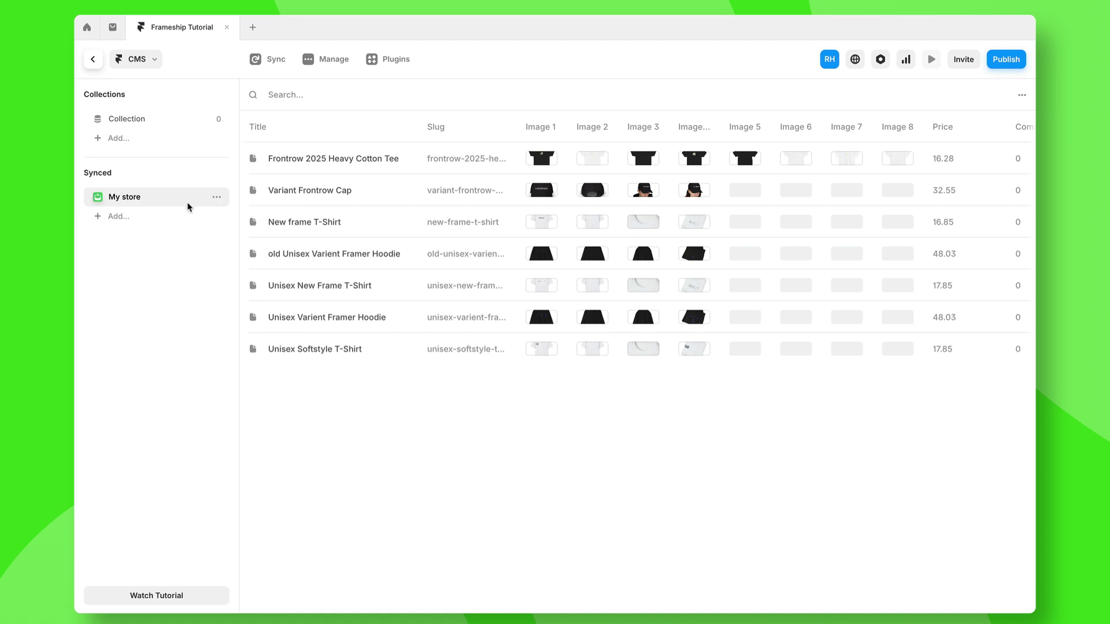
Dismiss the Plugins list and re-sync the My store collection's Shopify data through Frameship
mouse_move(222, 204)
left_click(381, 58)
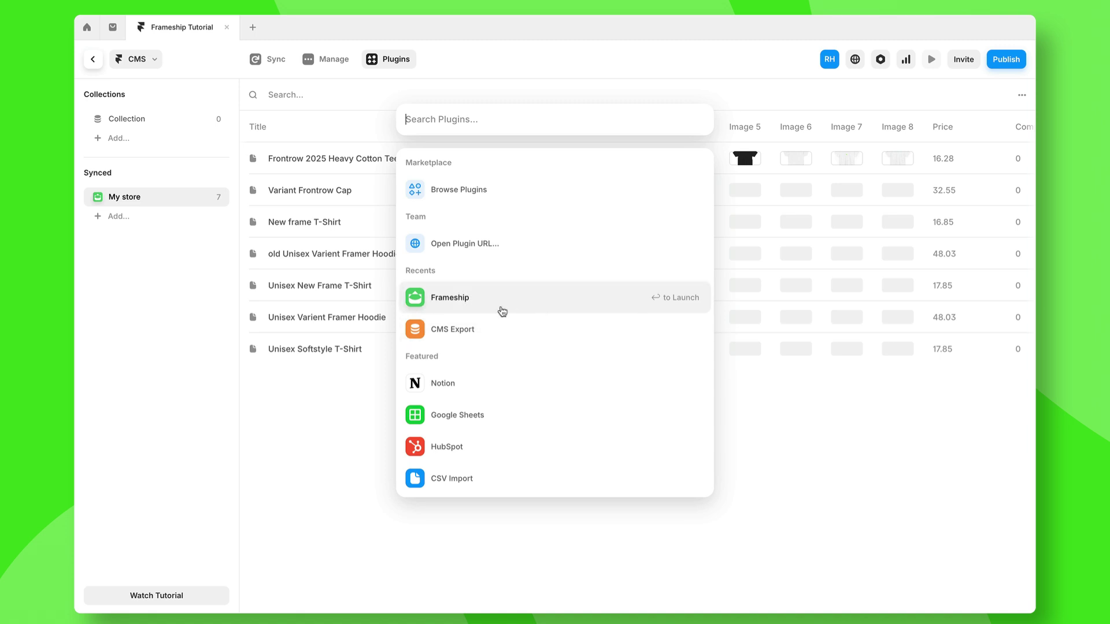
left_click(317, 426)
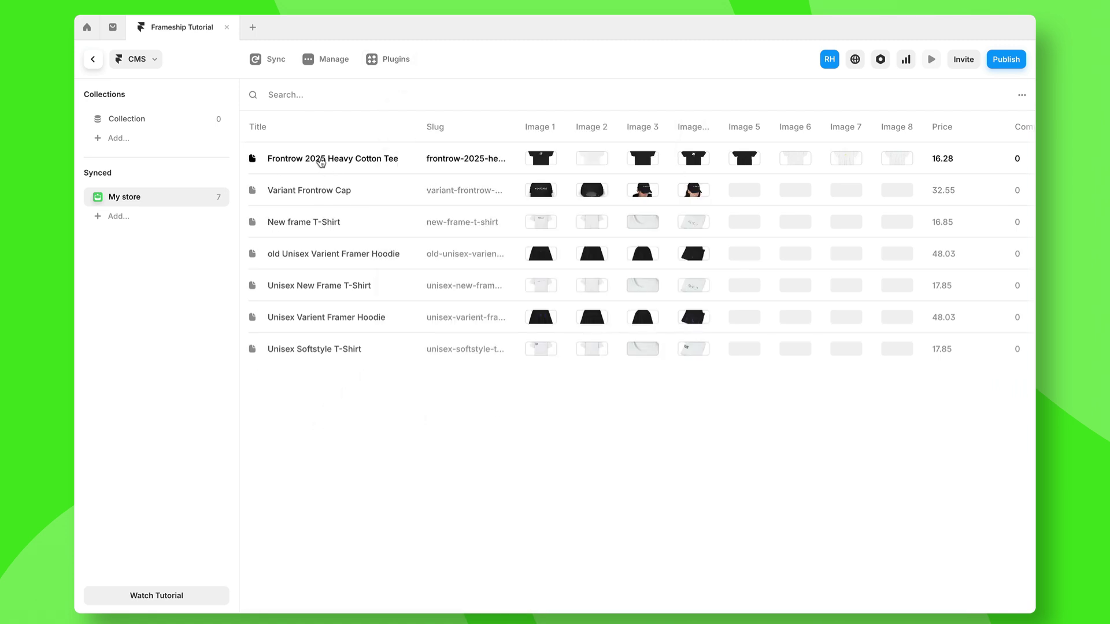
left_click(265, 60)
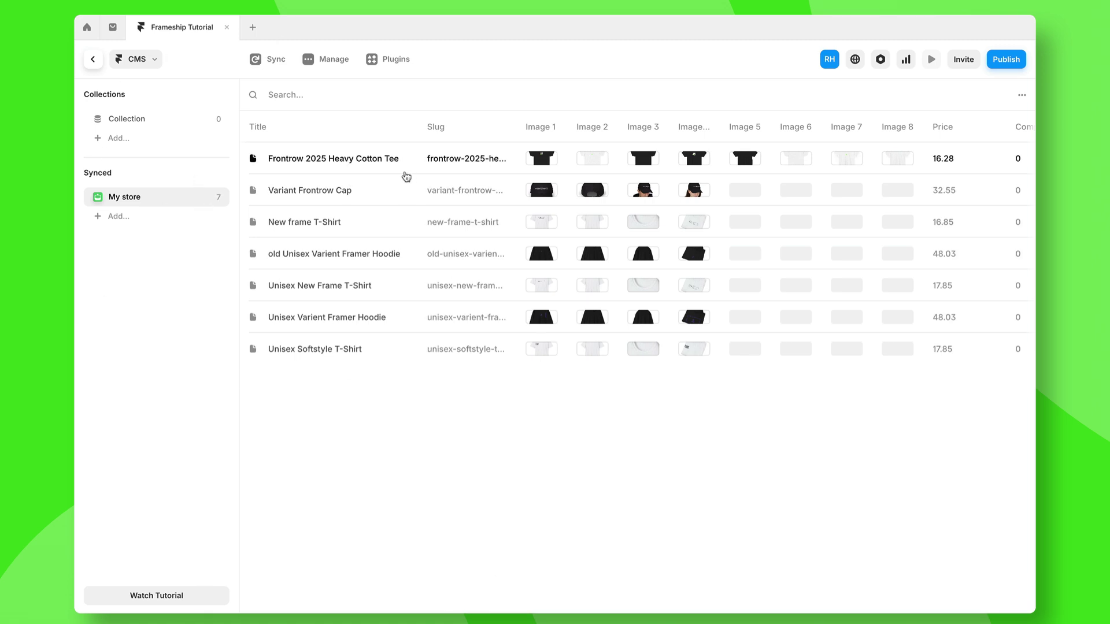
Add a My store CMS detail page at /my-store showing the Frontrow 2025 Heavy Cotton Tee
left_click(93, 60)
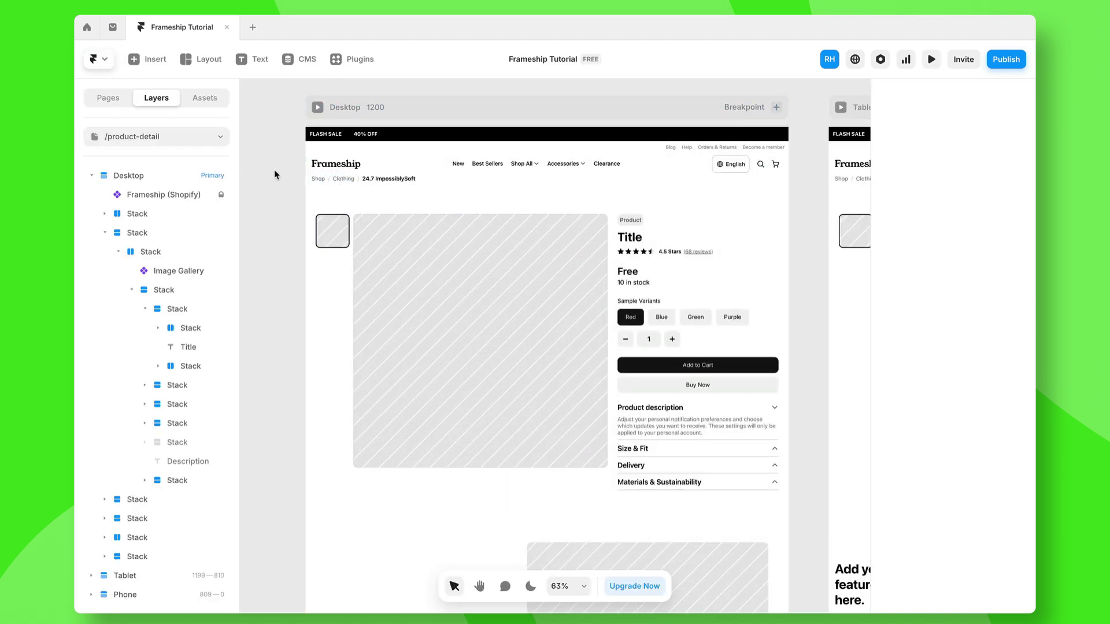
left_click(115, 98)
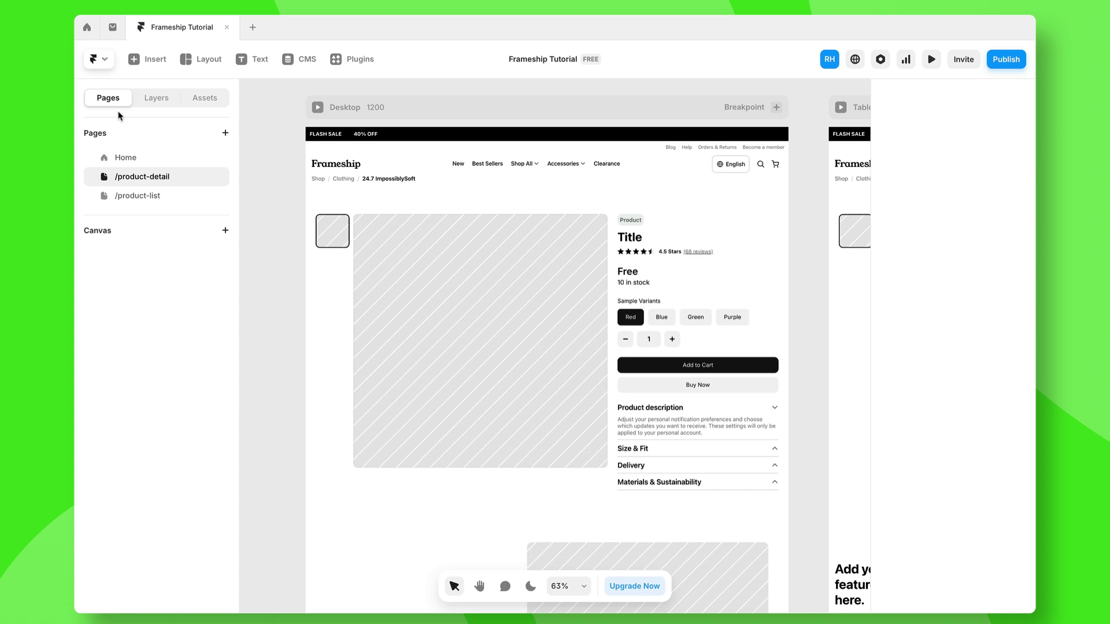
left_click(224, 132)
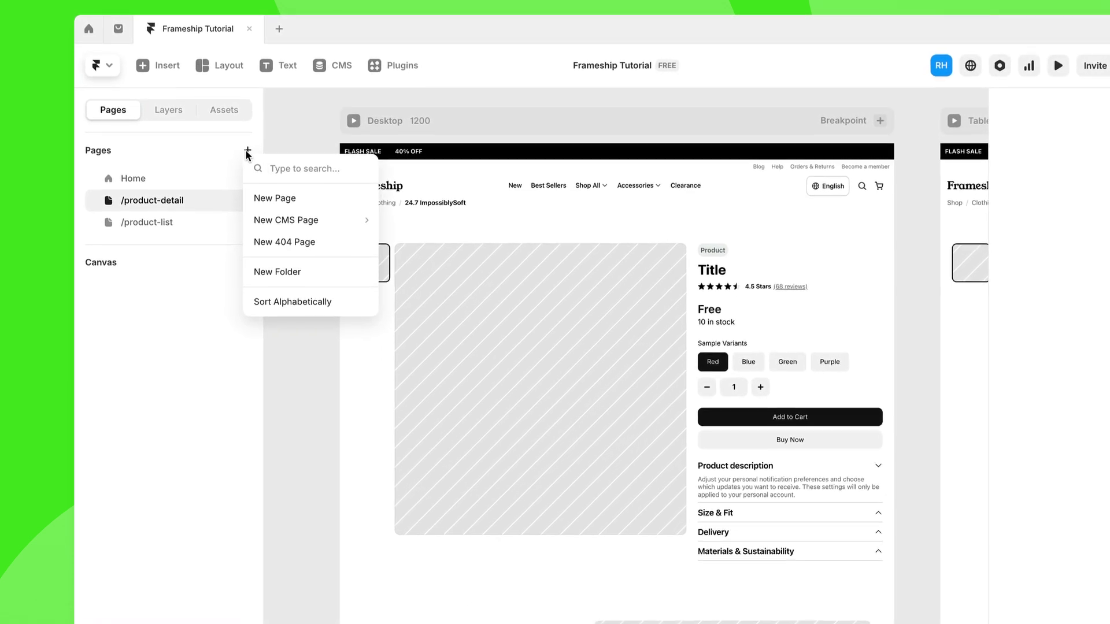
mouse_move(289, 220)
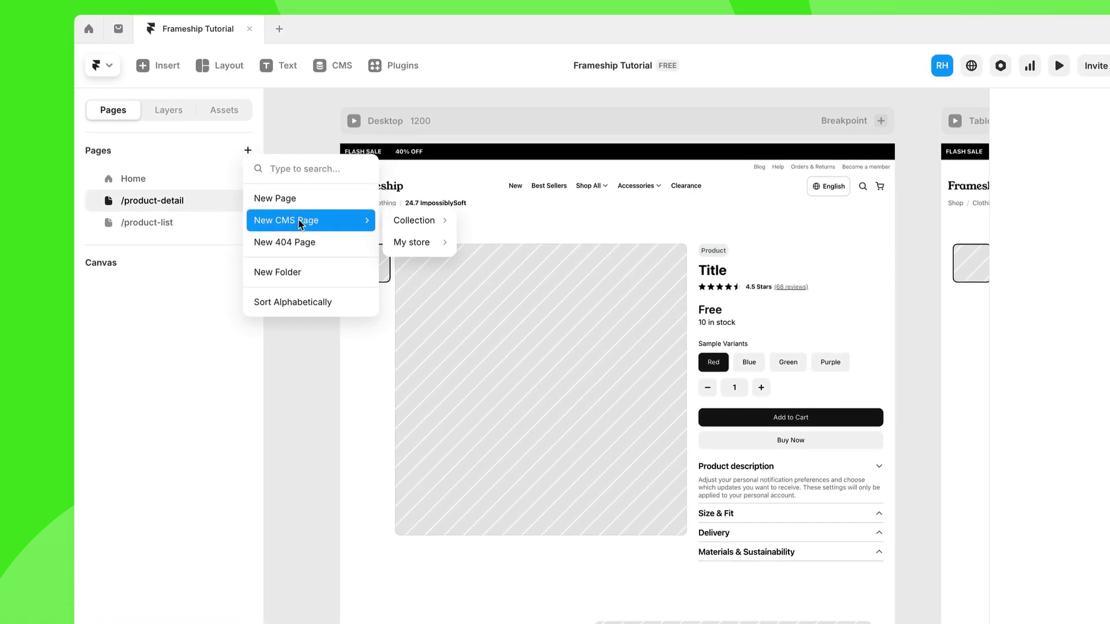
mouse_move(403, 240)
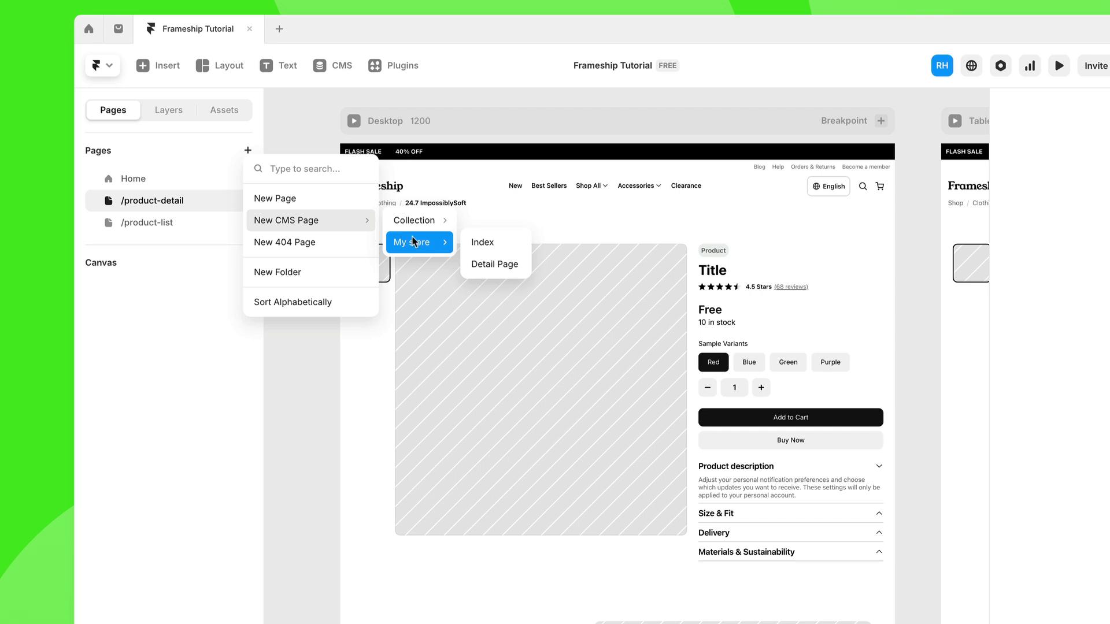
left_click(488, 264)
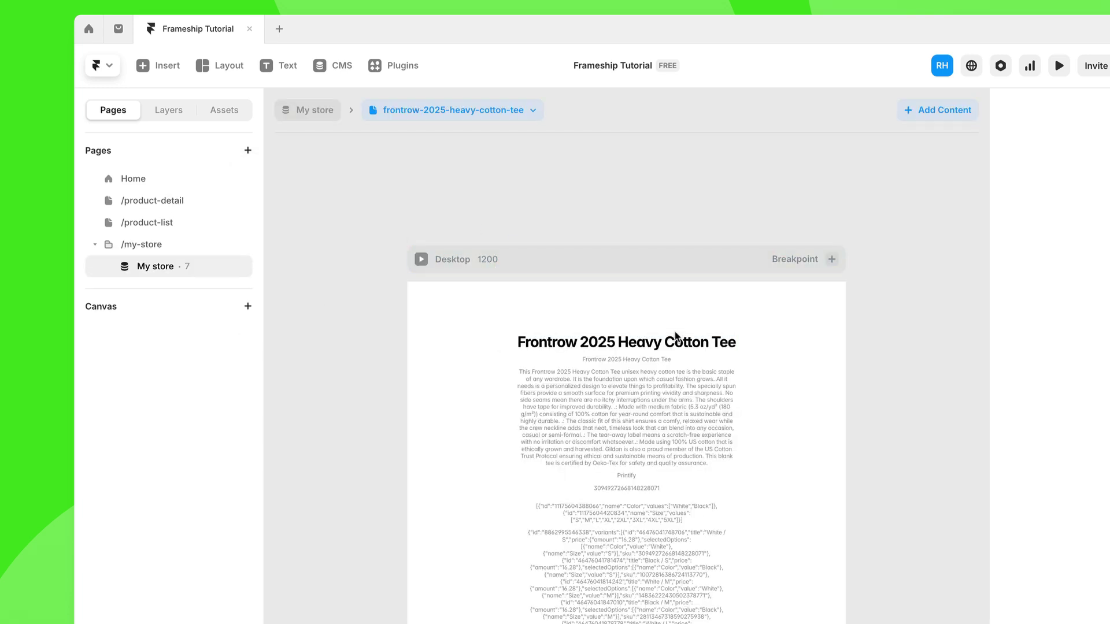
scroll(675, 335, "down", 15)
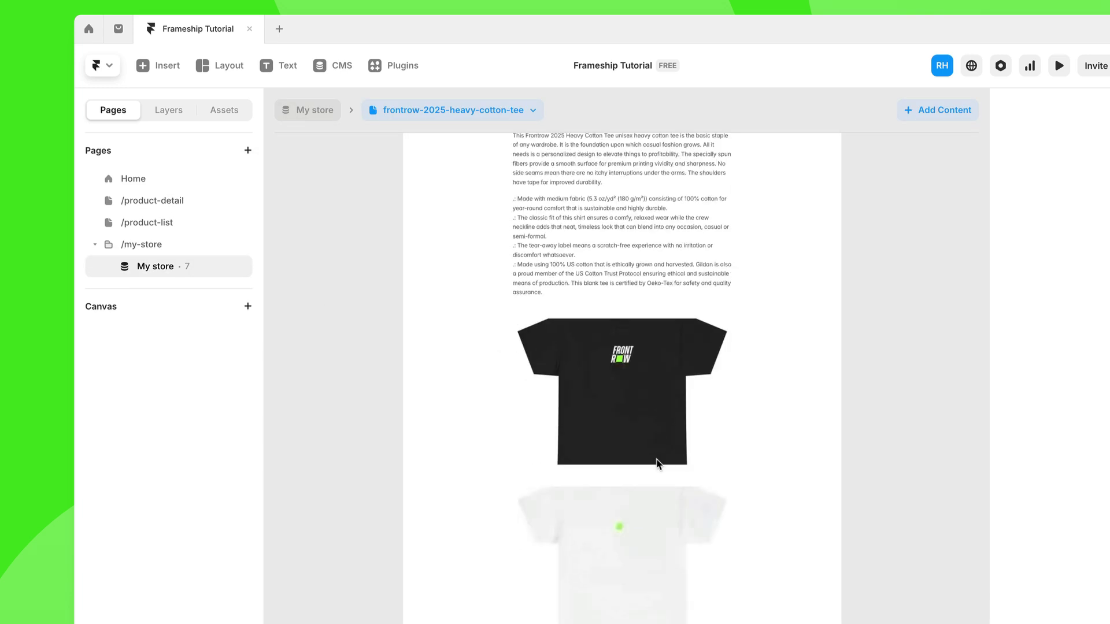
scroll(643, 420, "down", 10)
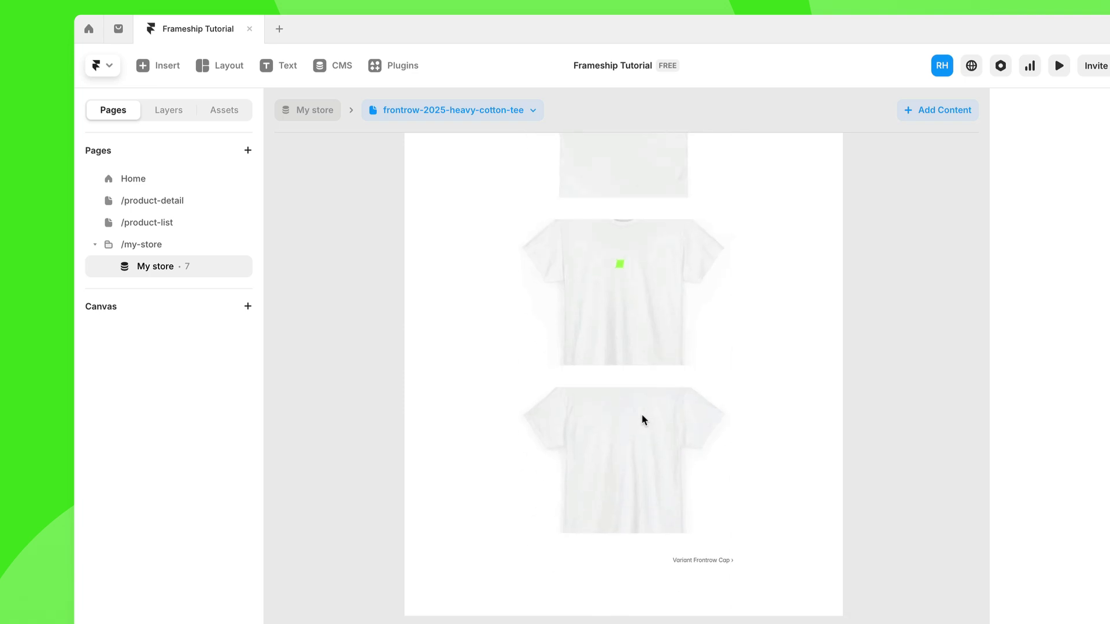
scroll(641, 414, "down", 5)
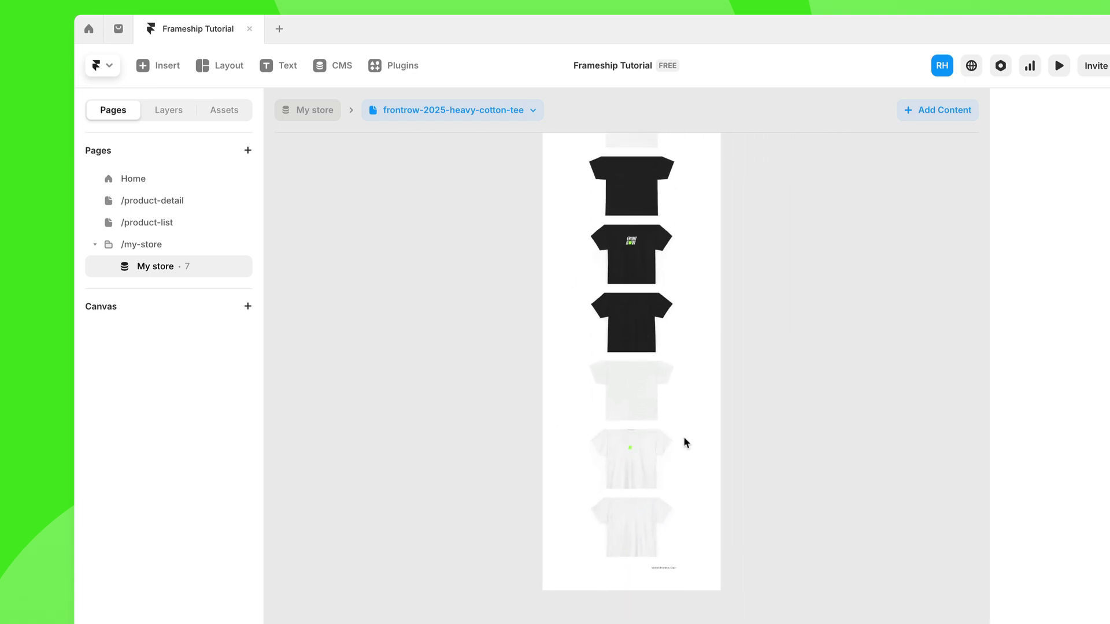
Copy the product section from /product-detail into the My store detail page's Desktop stack
left_click(685, 443)
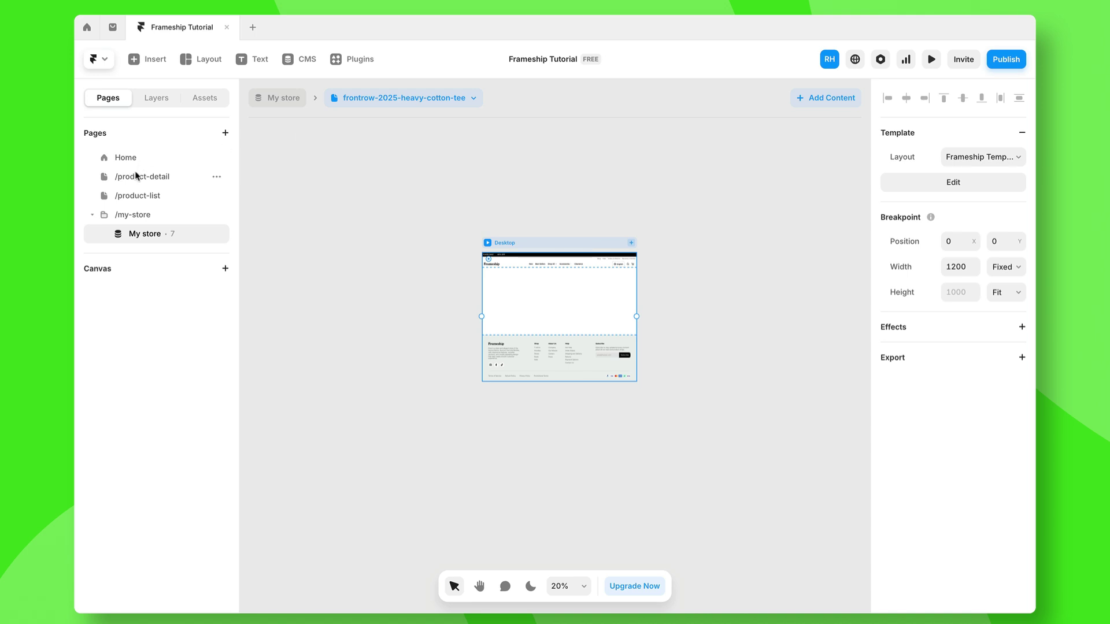
left_click(136, 176)
left_click_drag(278, 197, 787, 523)
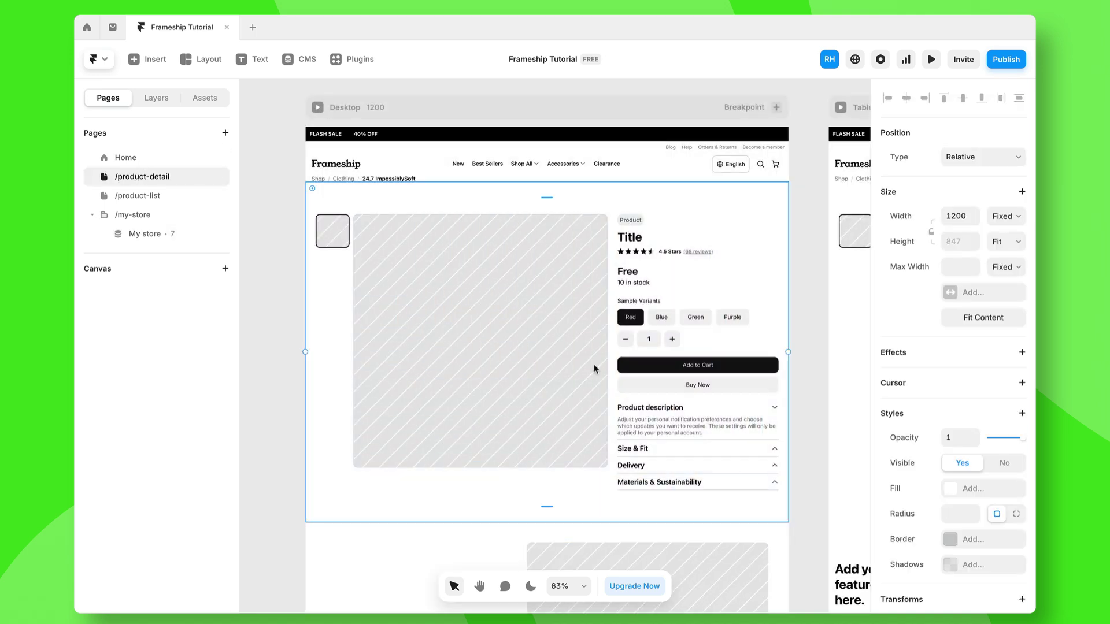
left_click(145, 234)
left_click(162, 99)
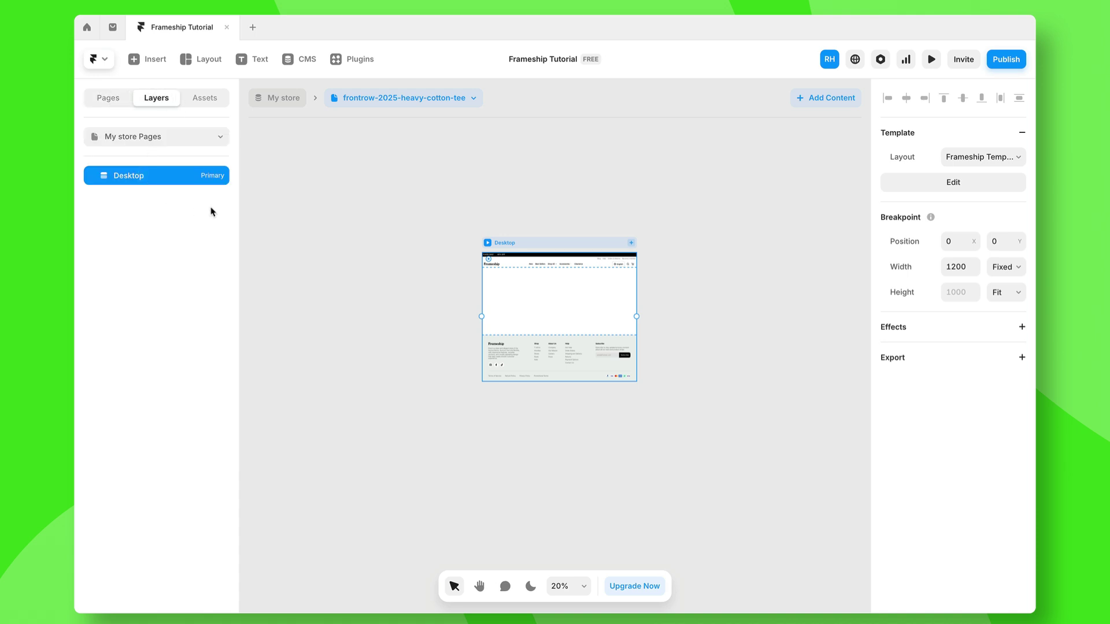
left_click(633, 286)
scroll(632, 323, "up", 5)
scroll(633, 323, "left", 3)
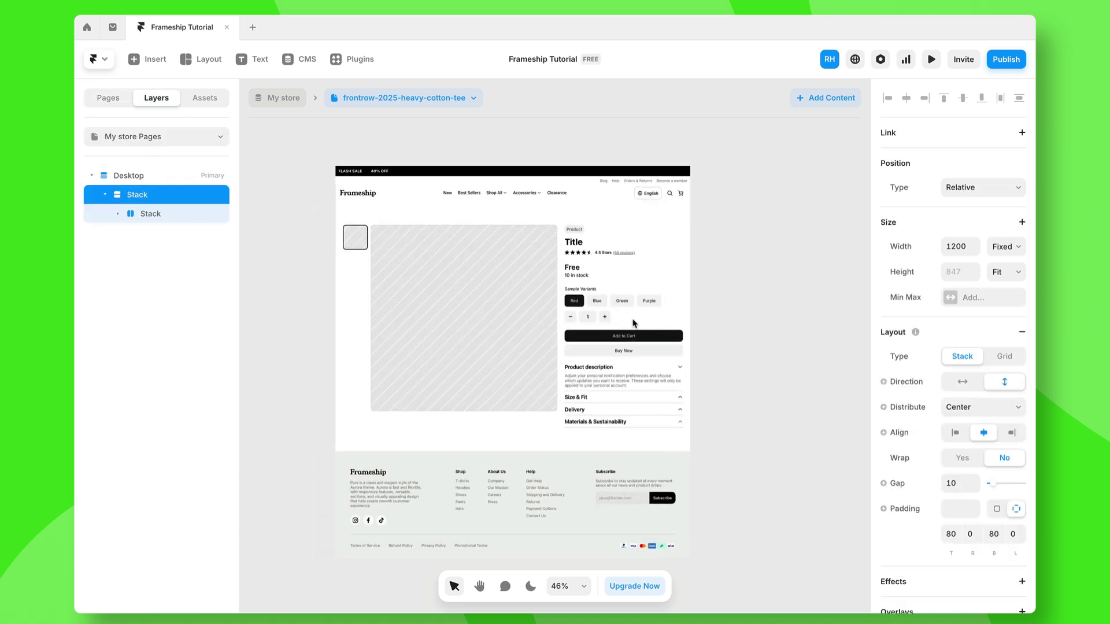
scroll(452, 334, "up", 3)
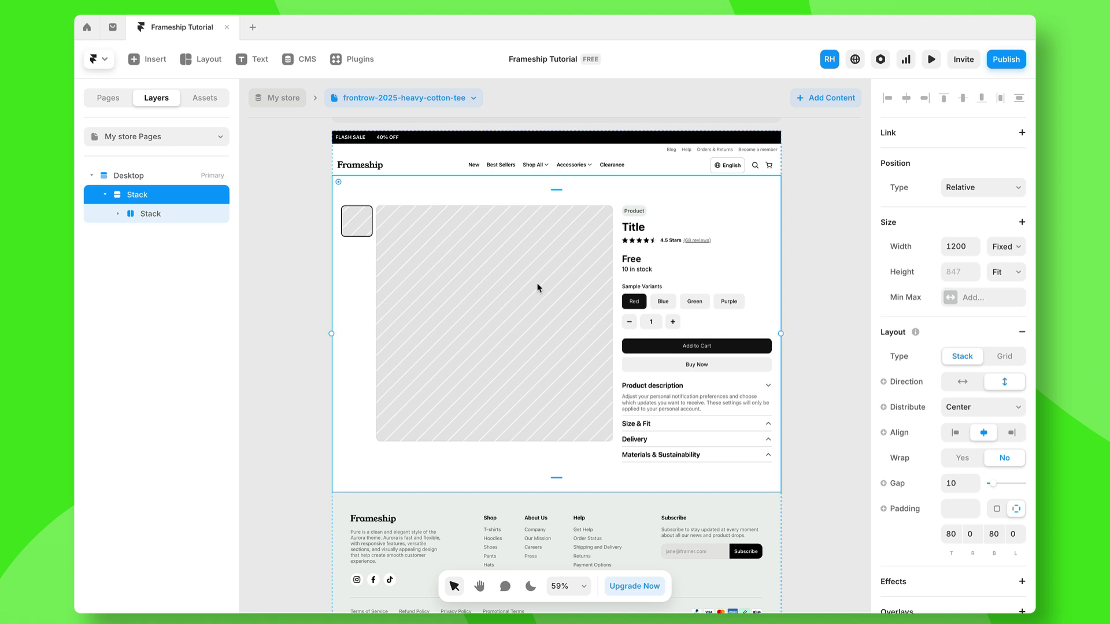
Bind the title text's content to the CMS Title field, showing 'Frontrow 2025 Heavy Cotton Tee'
left_click(798, 239)
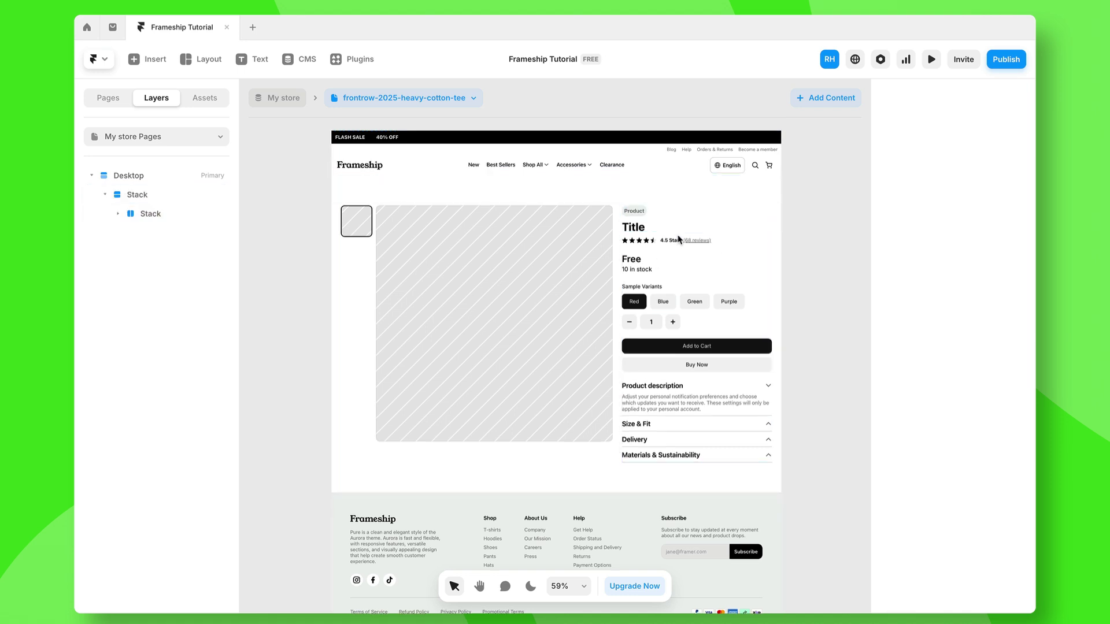
scroll(674, 239, "up", 5)
left_click(612, 231)
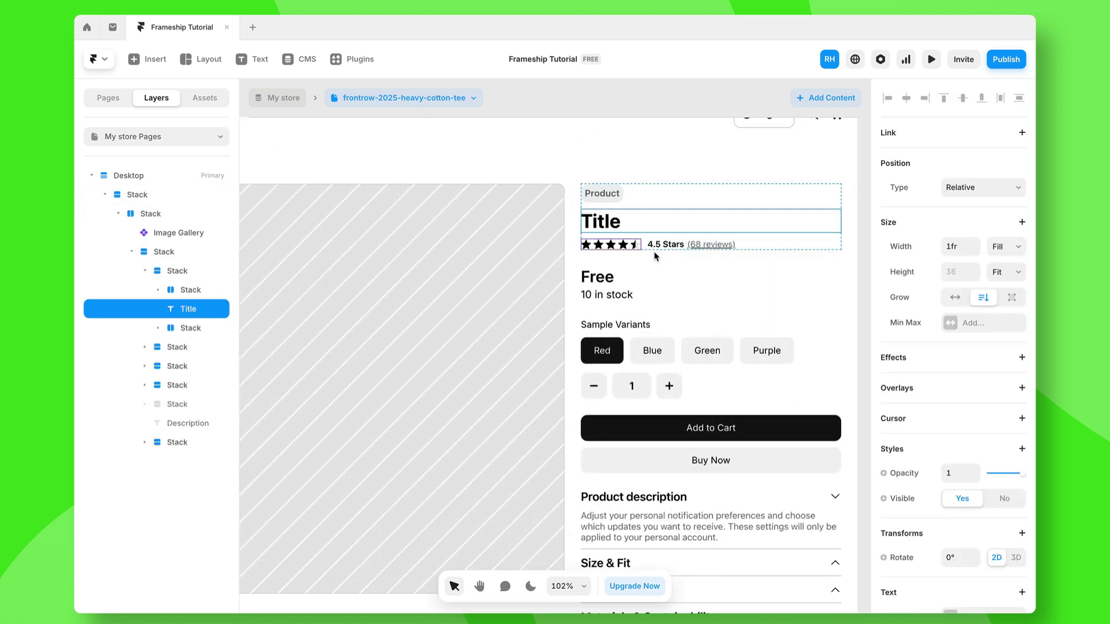
scroll(931, 404, "down", 4)
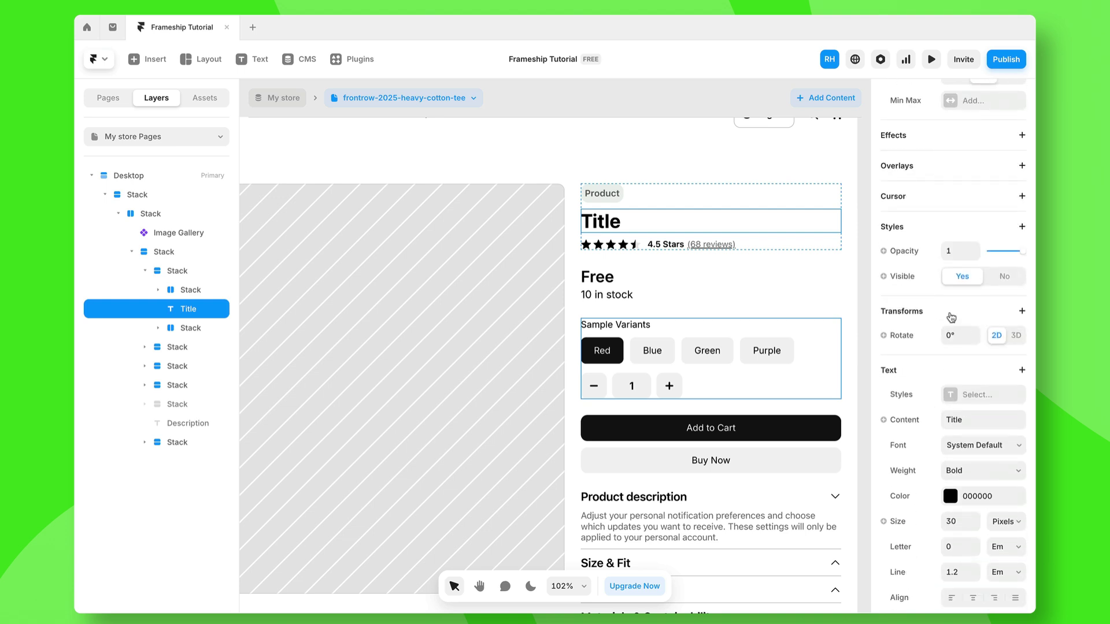
scroll(951, 315, "down", 3)
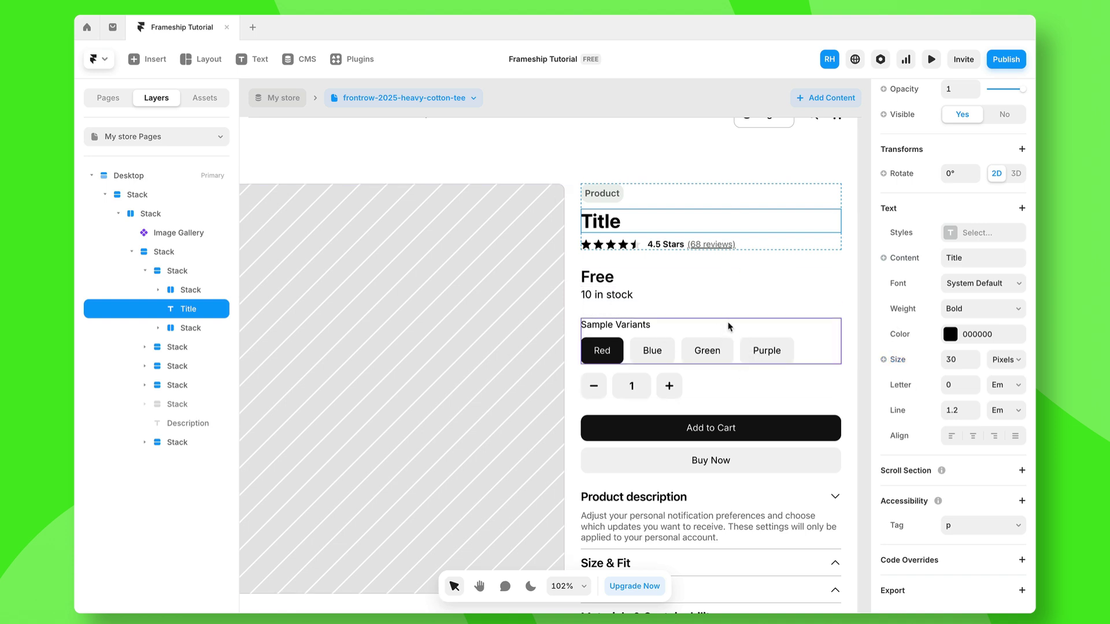
left_click(907, 259)
mouse_move(914, 305)
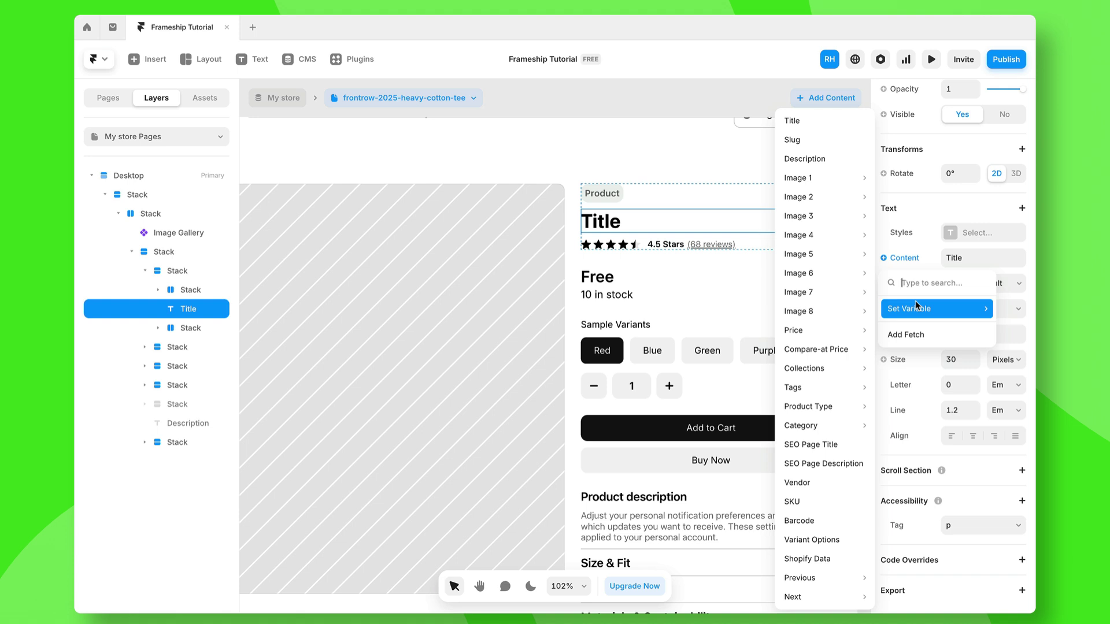
mouse_move(840, 238)
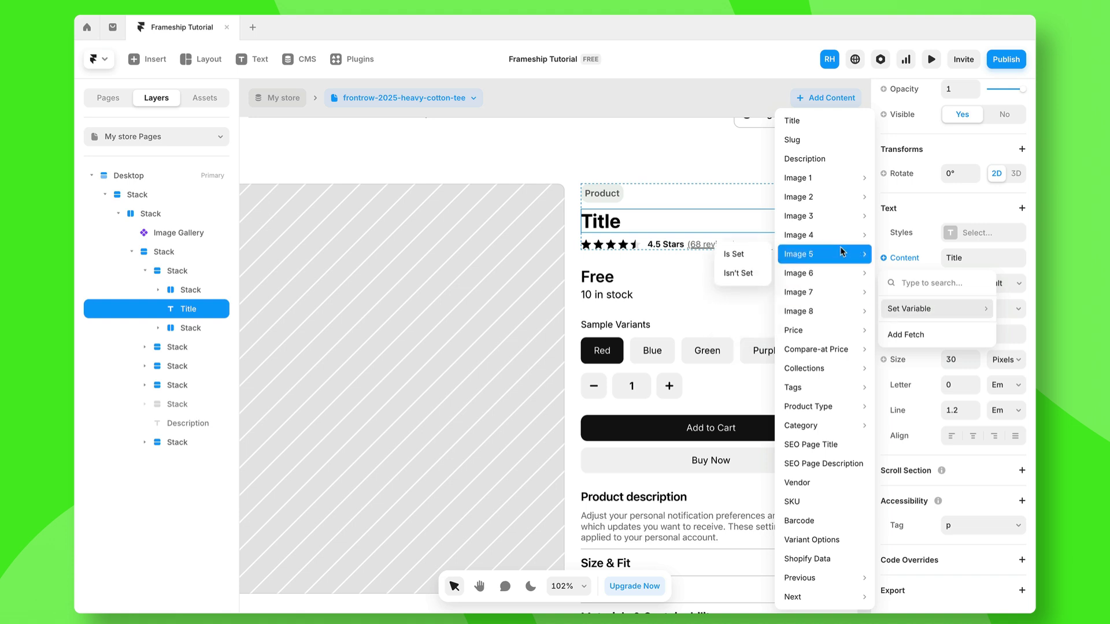
left_click(830, 121)
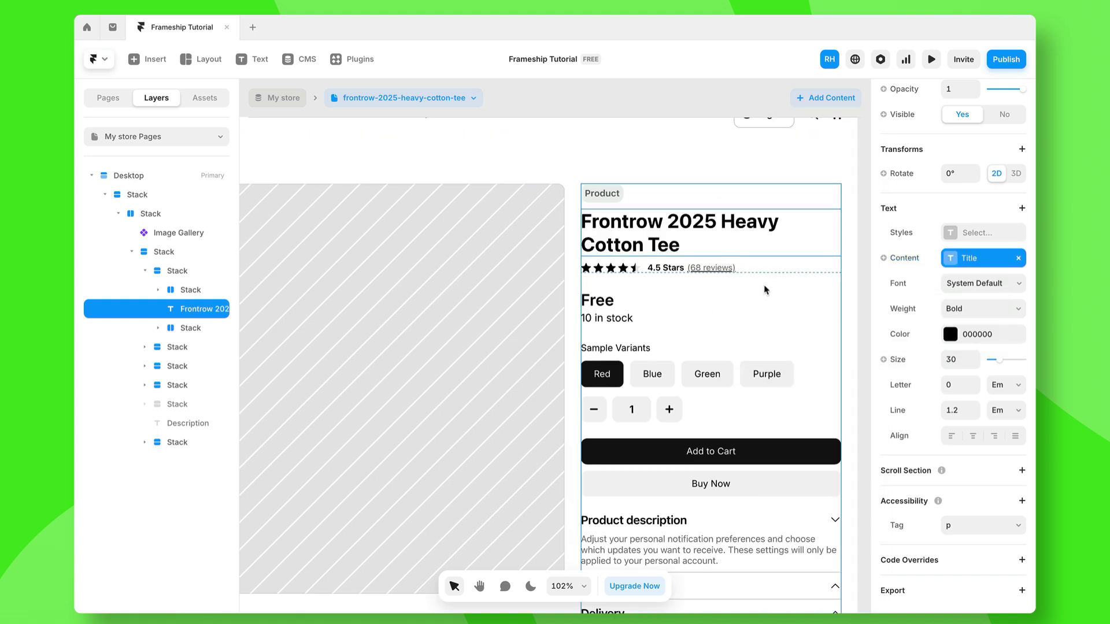
Bind the tag label to Tags ('Crew neck') and fill gallery Images 1–4 from the CMS images
left_click(604, 193)
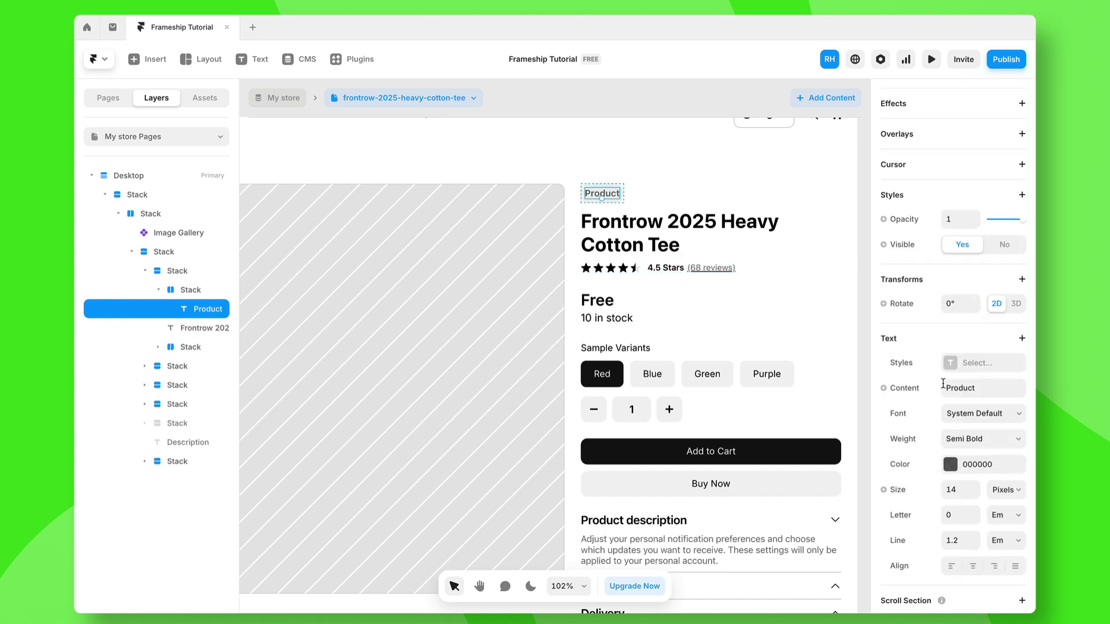
left_click(903, 388)
mouse_move(908, 434)
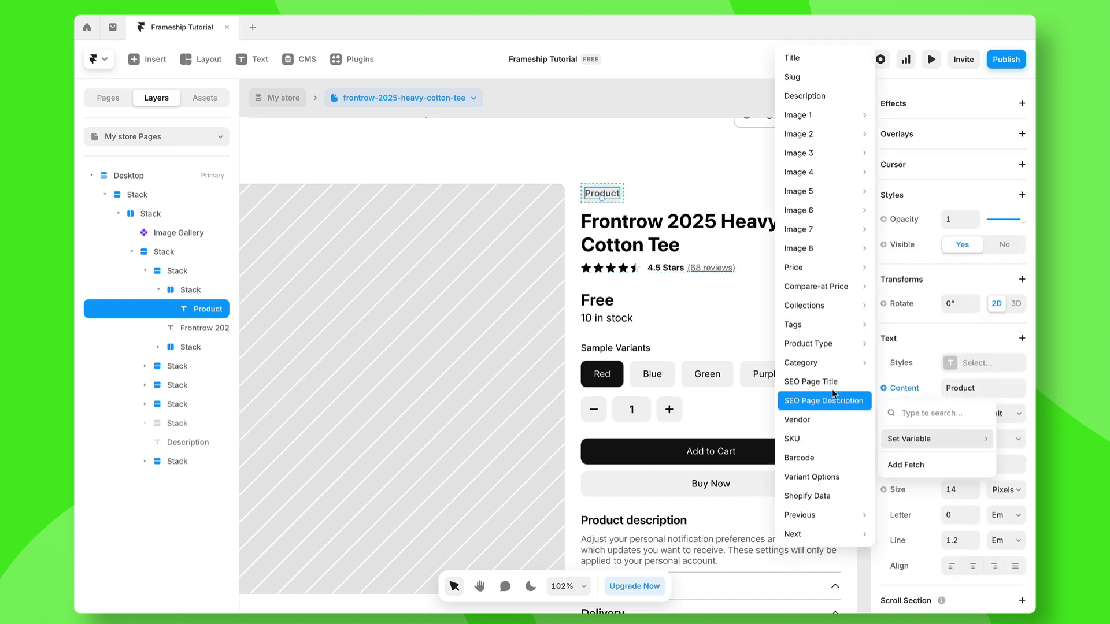
mouse_move(830, 323)
left_click(743, 288)
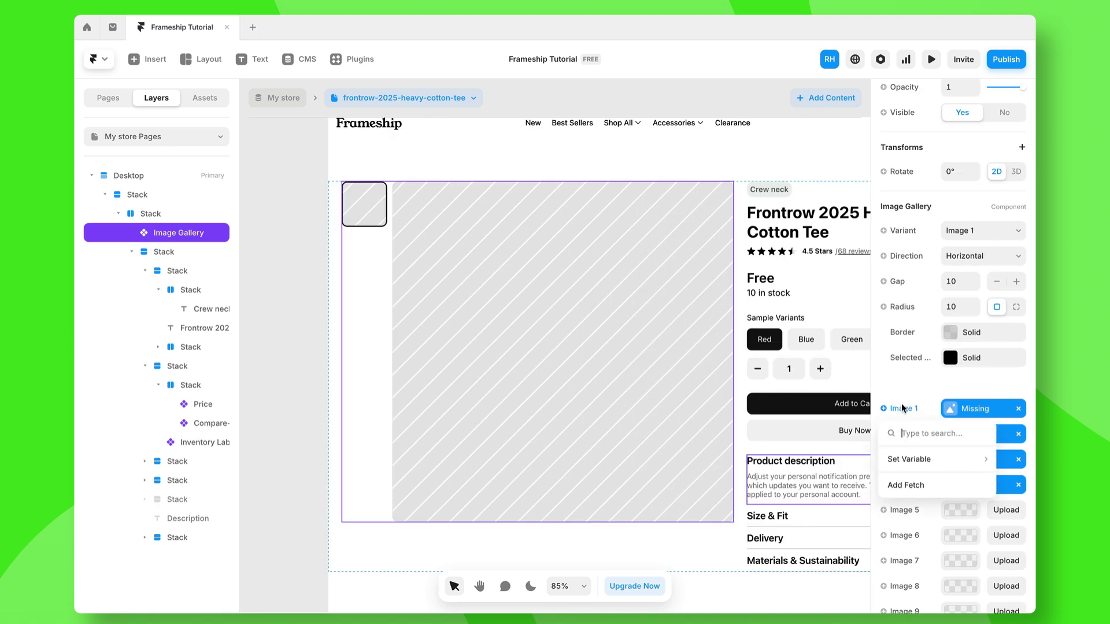
mouse_move(910, 460)
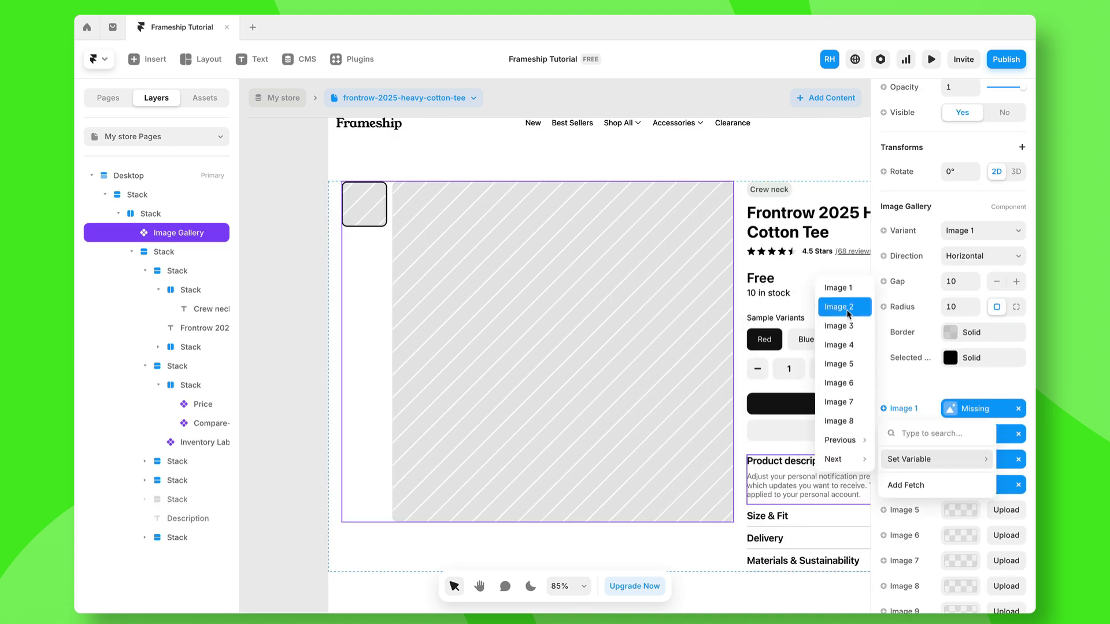
left_click(839, 288)
Preview the bound layout on several synced product pages, then select the stock and Free labels
left_click(426, 98)
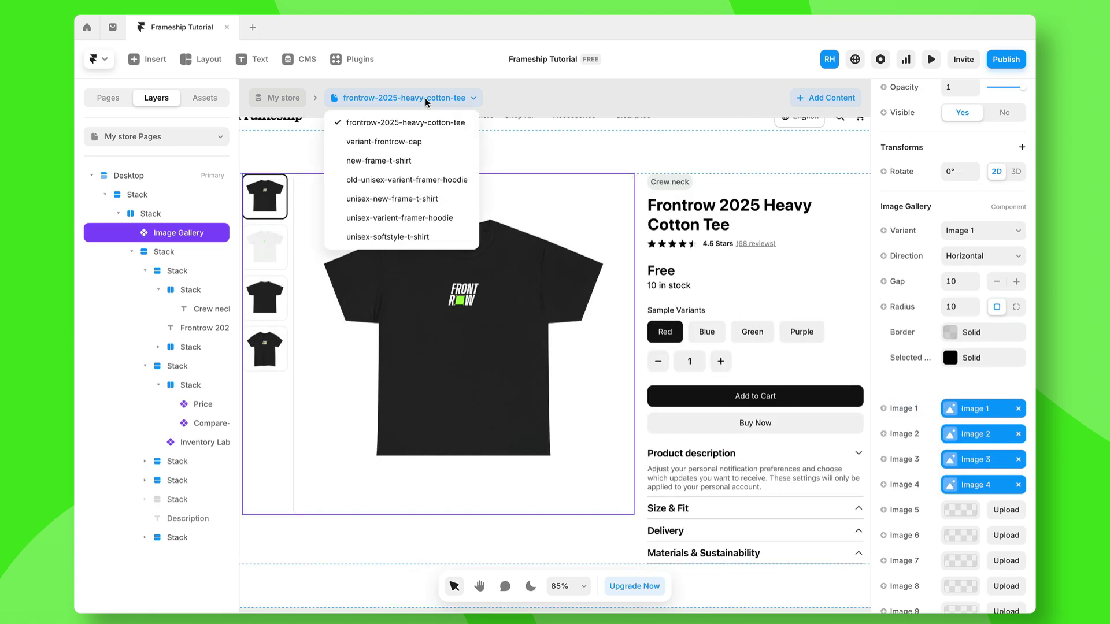
left_click(445, 155)
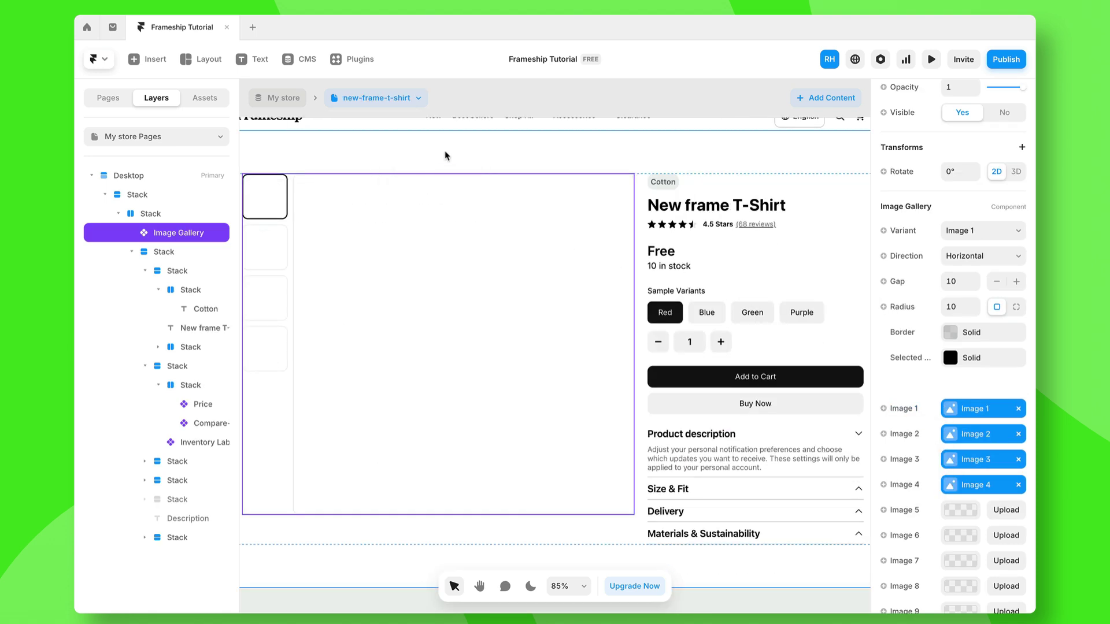
left_click(409, 99)
left_click(406, 200)
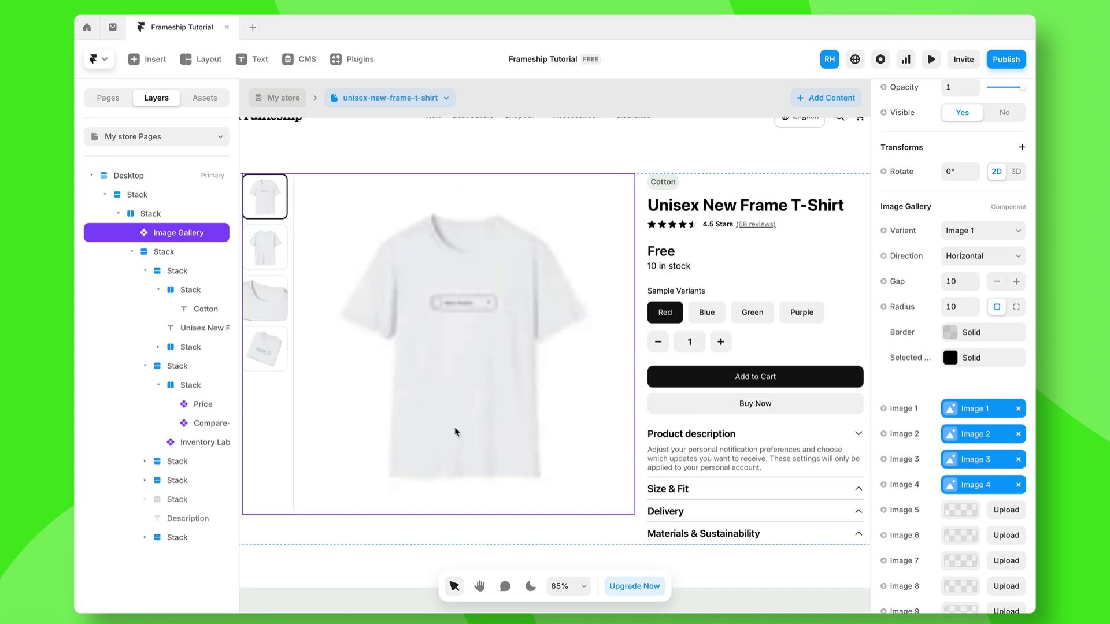
left_click(409, 98)
left_click(411, 239)
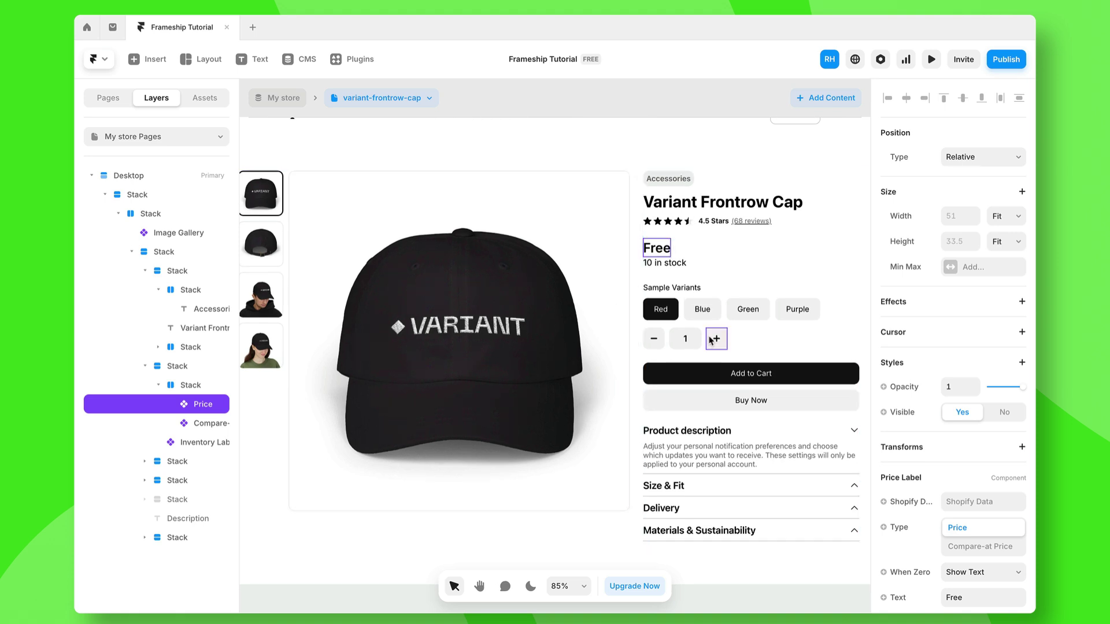
left_click(664, 263)
left_click(665, 250)
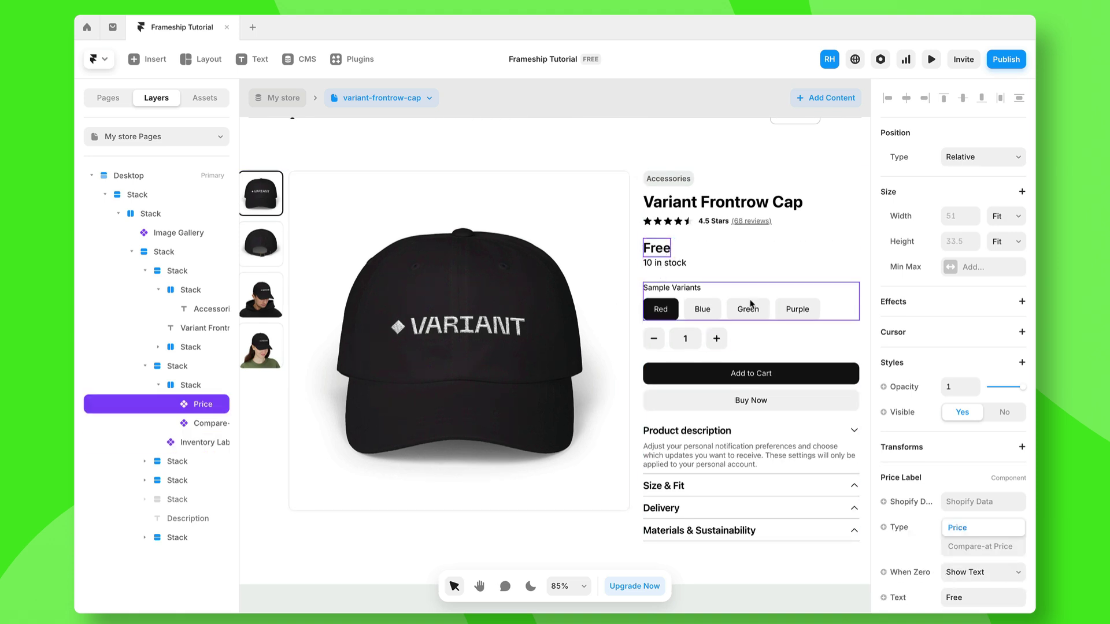
Launch the Frameship plugin from Plugins and browse its Components library
key("Escape")
scroll(433, 191, "up", 1)
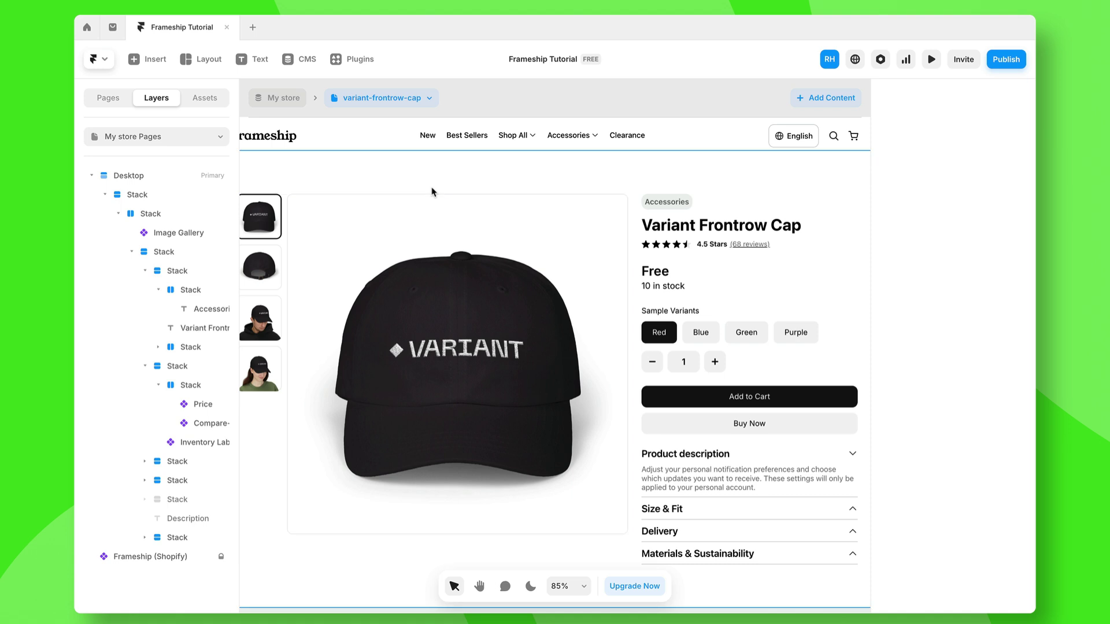
left_click(339, 64)
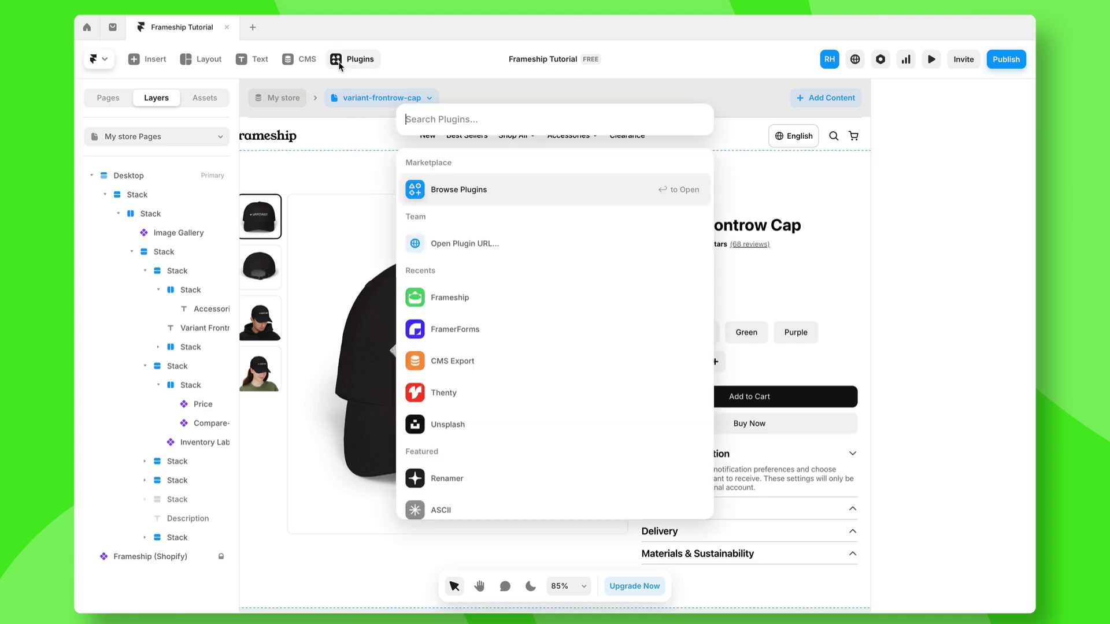
left_click(484, 301)
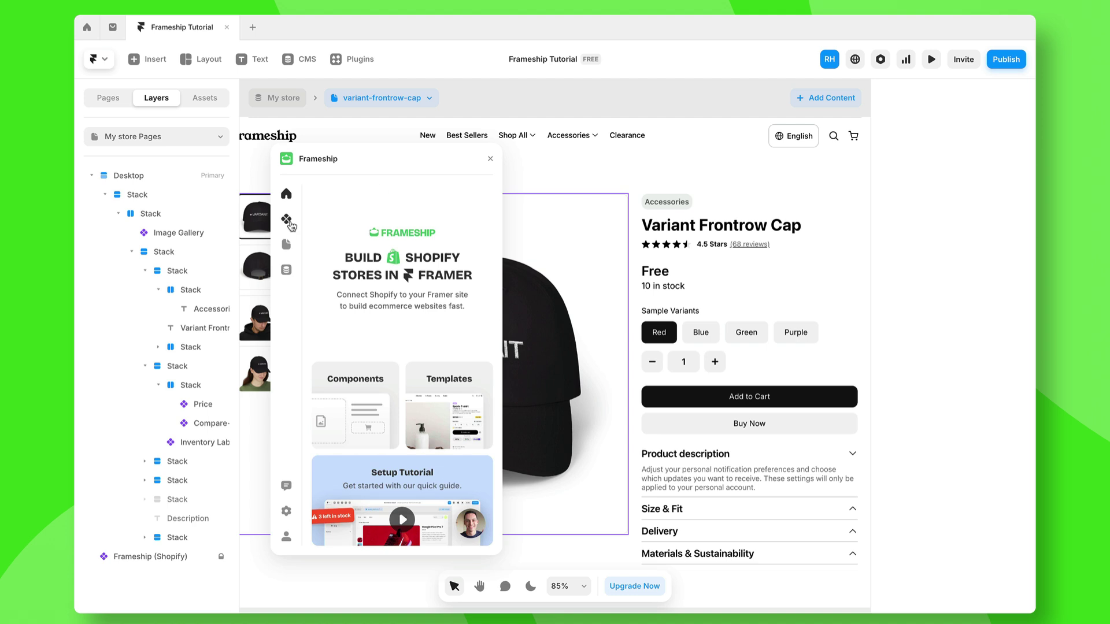
left_click(289, 223)
scroll(449, 321, "down", 2)
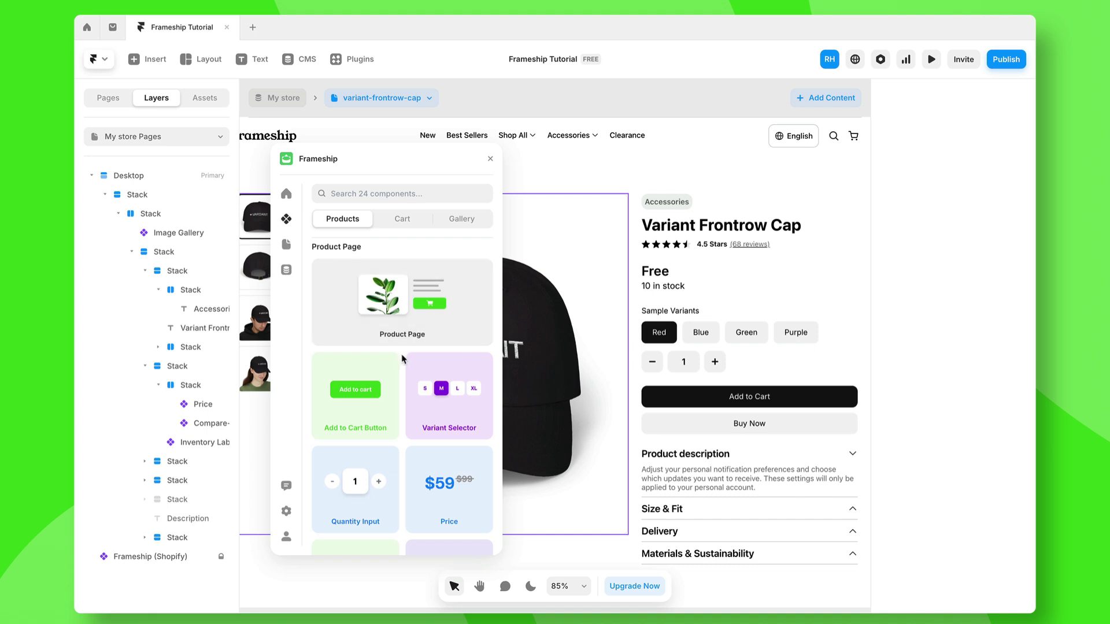
scroll(403, 358, "down", 3)
Replace the Free label with a Frameship Price bound to Shopify Data, removing the compare-at price
left_click_drag(449, 399, 666, 264)
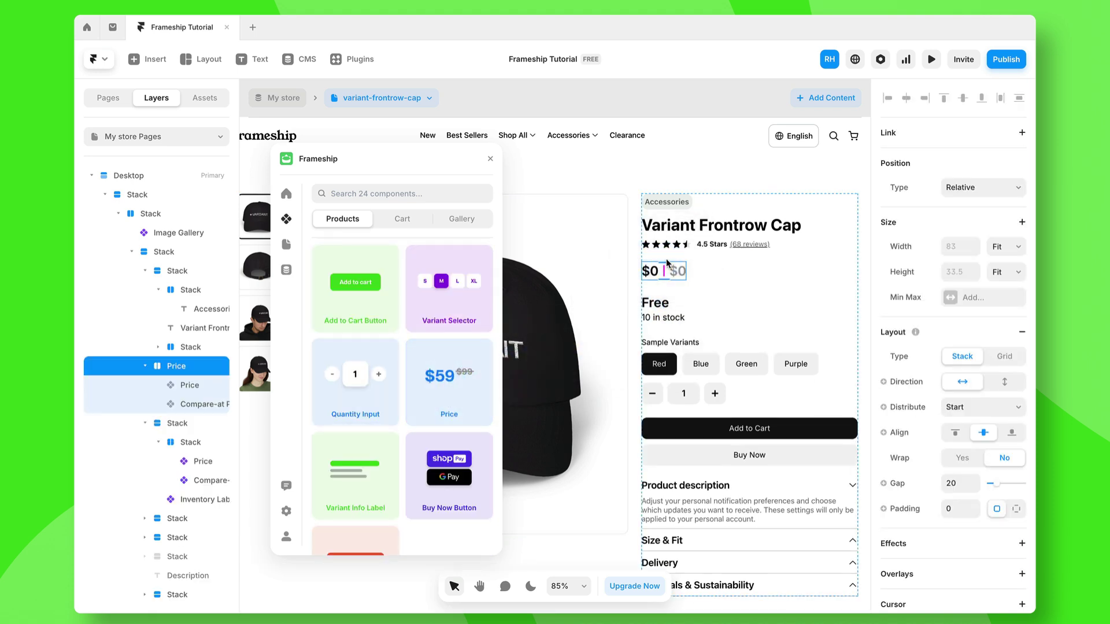
left_click(665, 304)
key("Delete")
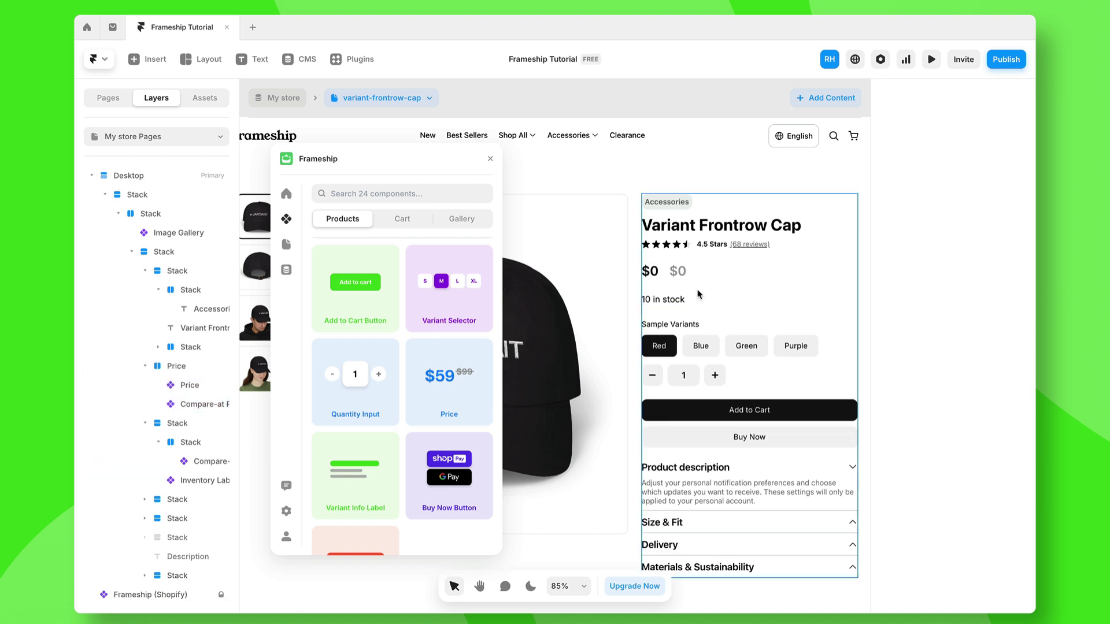
left_click(650, 271)
scroll(978, 483, "down", 3)
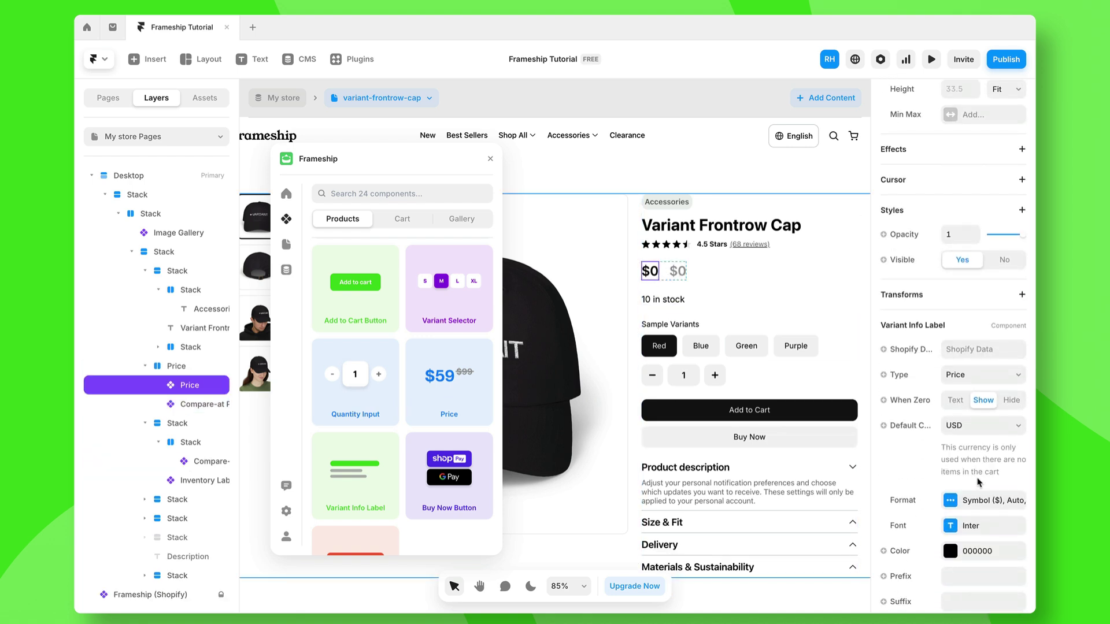
left_click(916, 352)
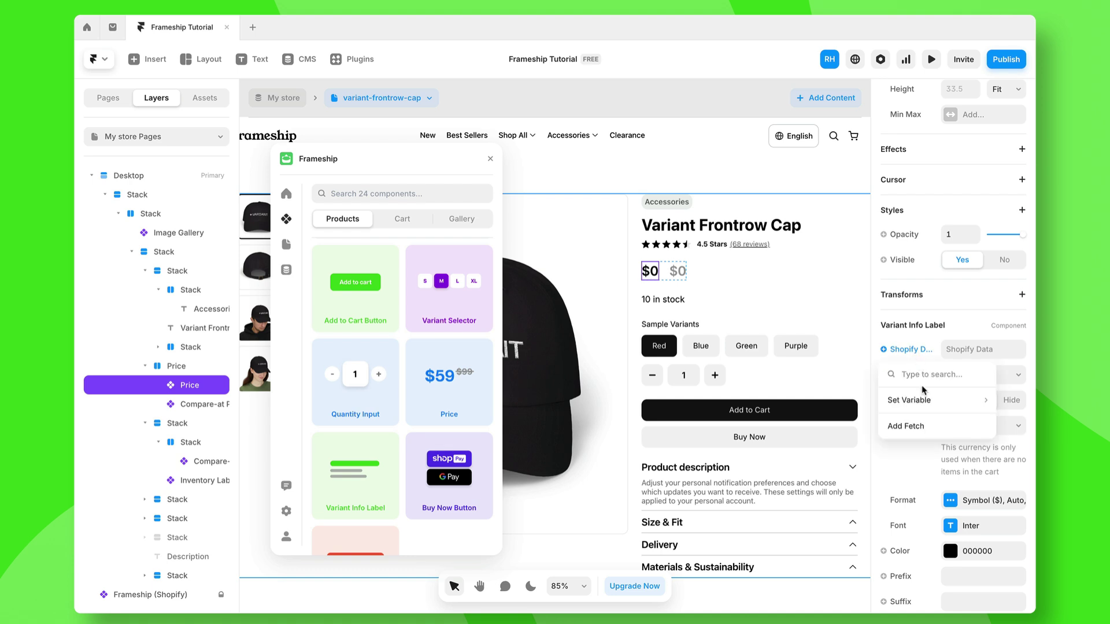
mouse_move(923, 400)
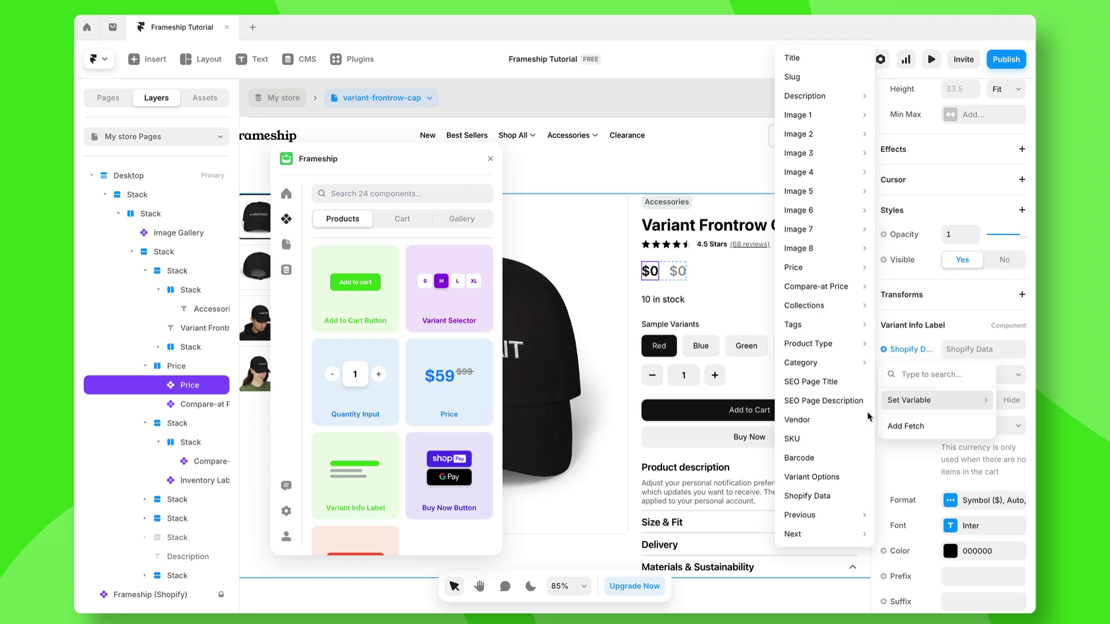
left_click(839, 495)
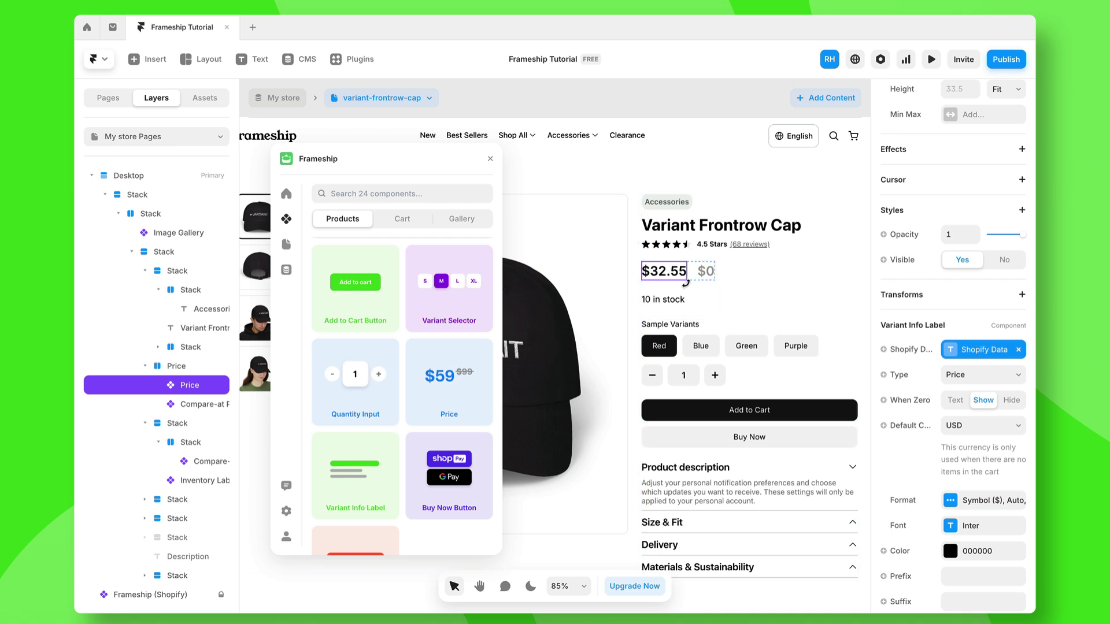
left_click(705, 273)
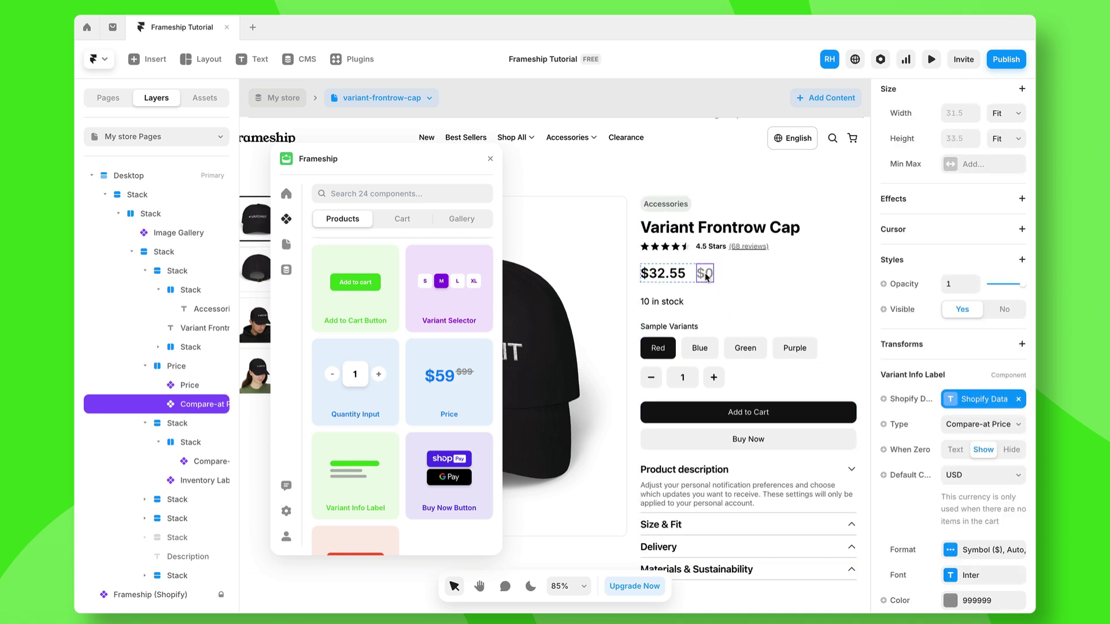
key("Delete")
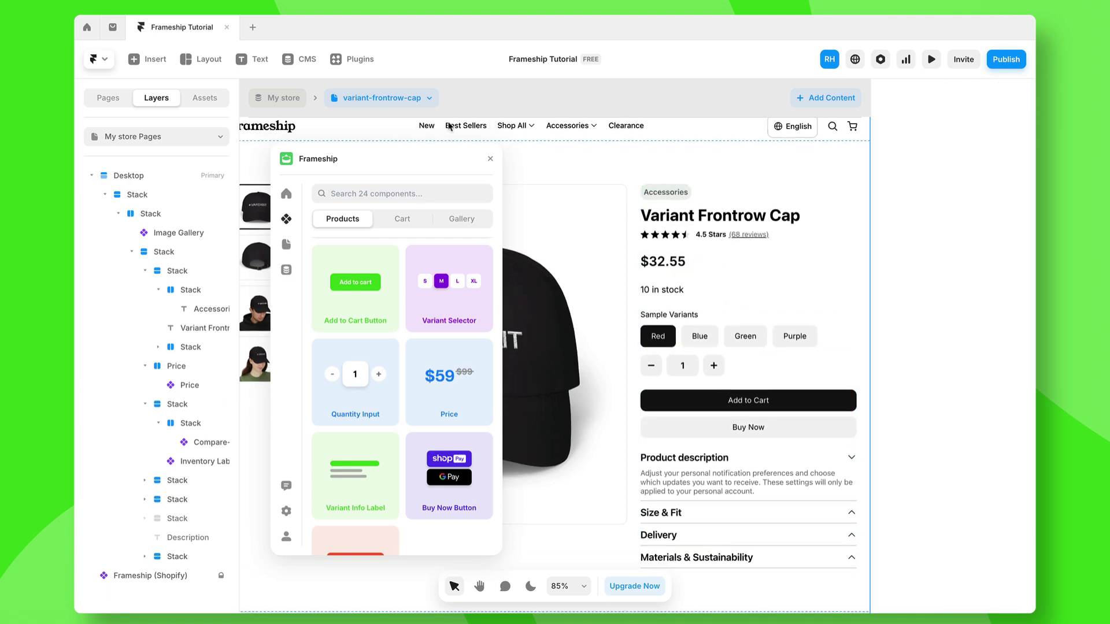
Bind the '10 in stock' inventory label to the product's Shopify Data
left_click(489, 159)
left_click(665, 290)
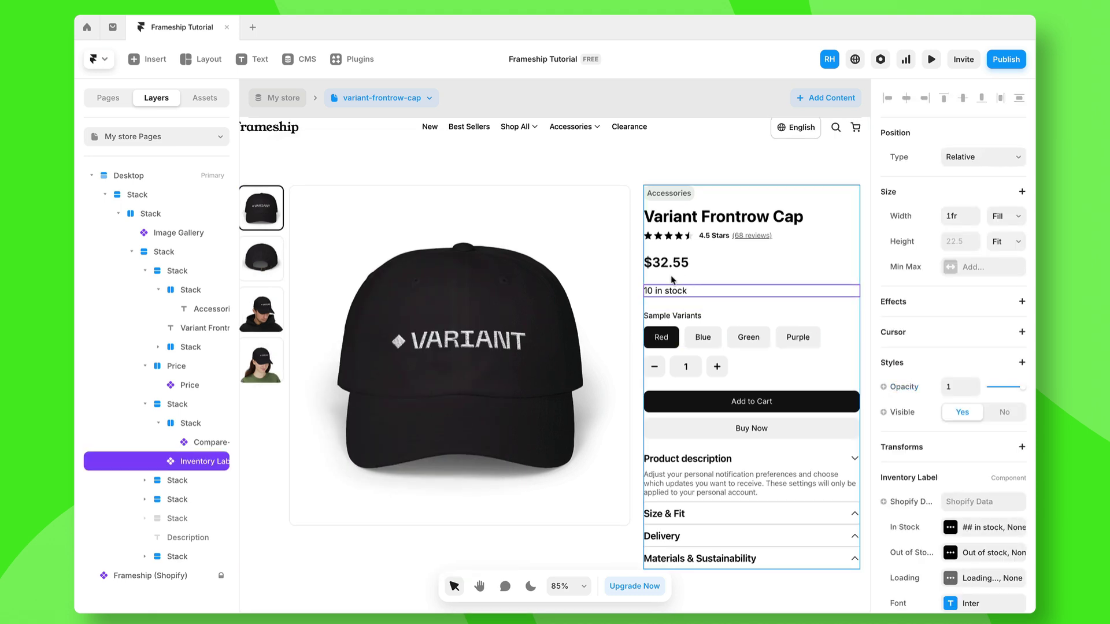
left_click(909, 503)
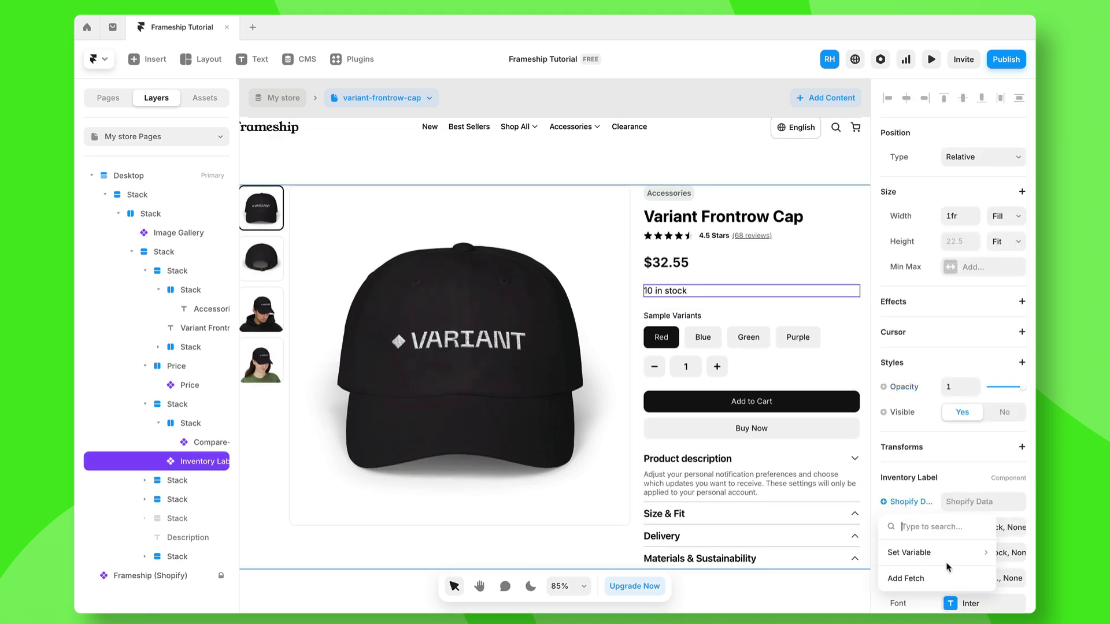
mouse_move(930, 552)
left_click(834, 515)
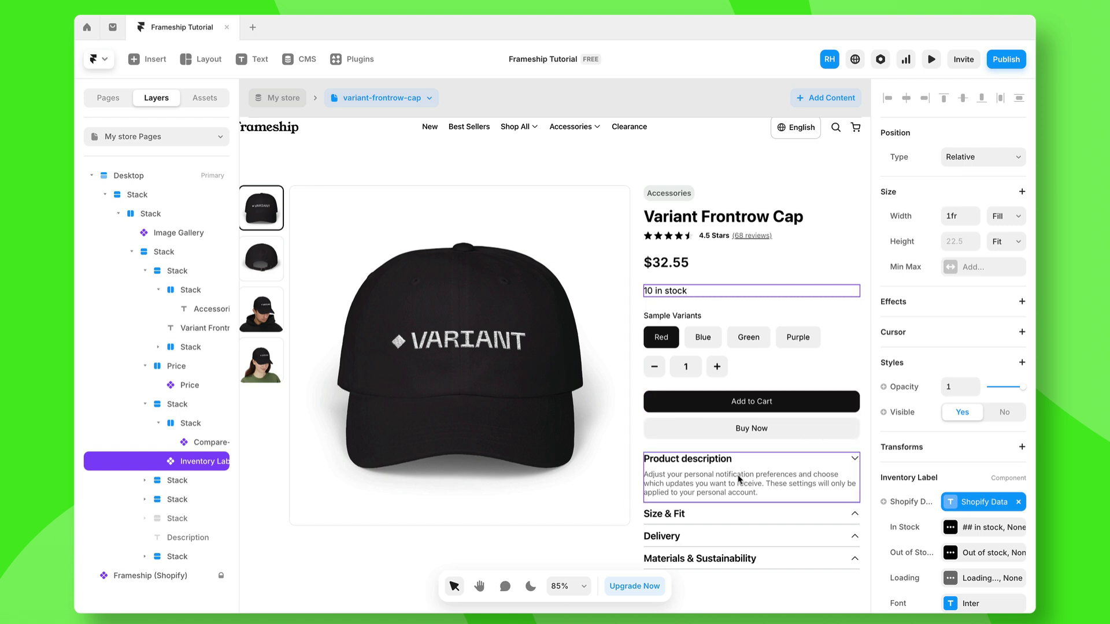
scroll(737, 400, "down", 3)
Check the synced My store collection table, then return to the product page canvas
left_click(277, 98)
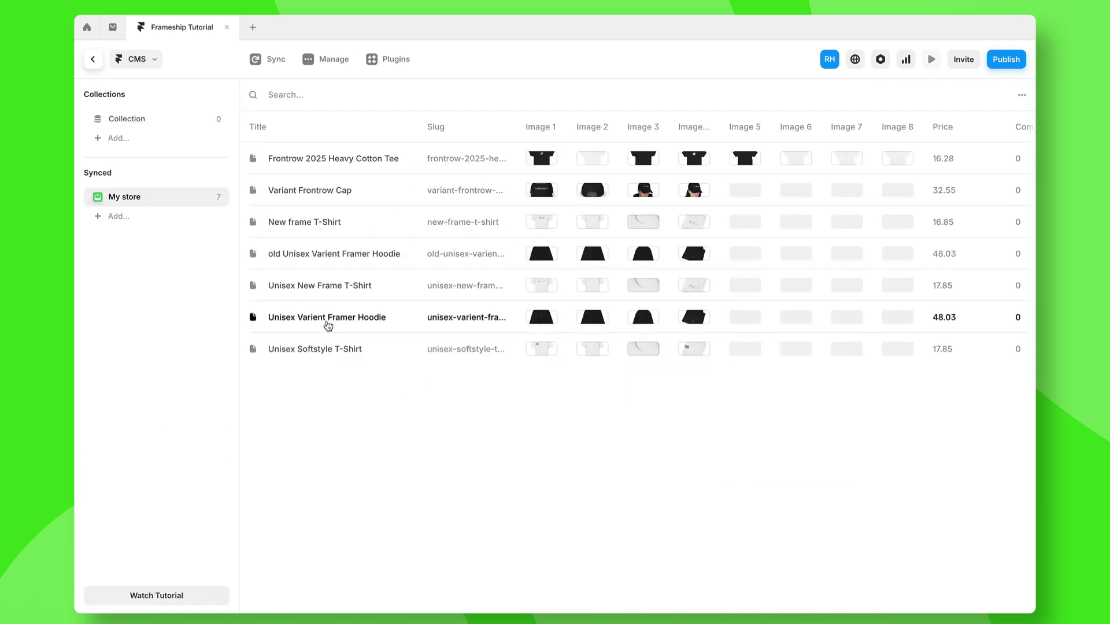
scroll(324, 312, "right", 1)
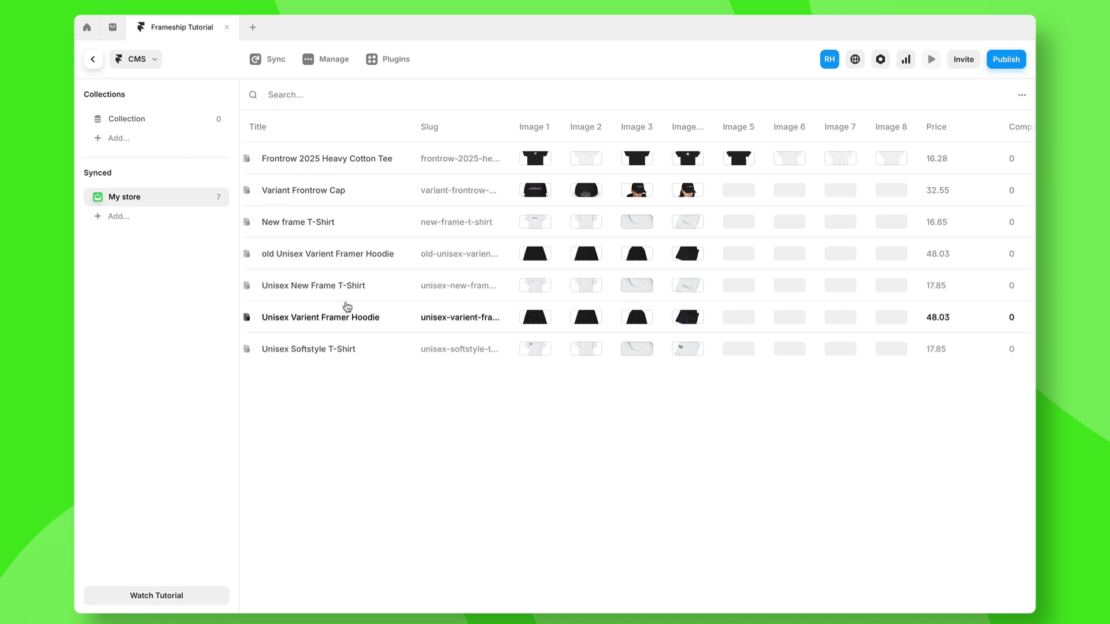
left_click(95, 67)
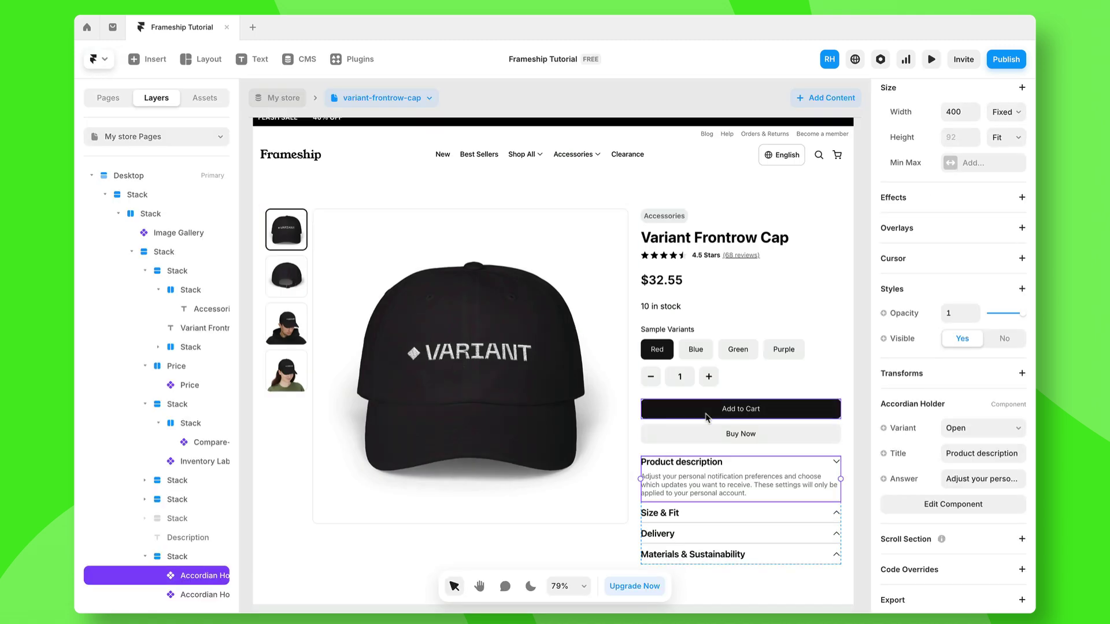